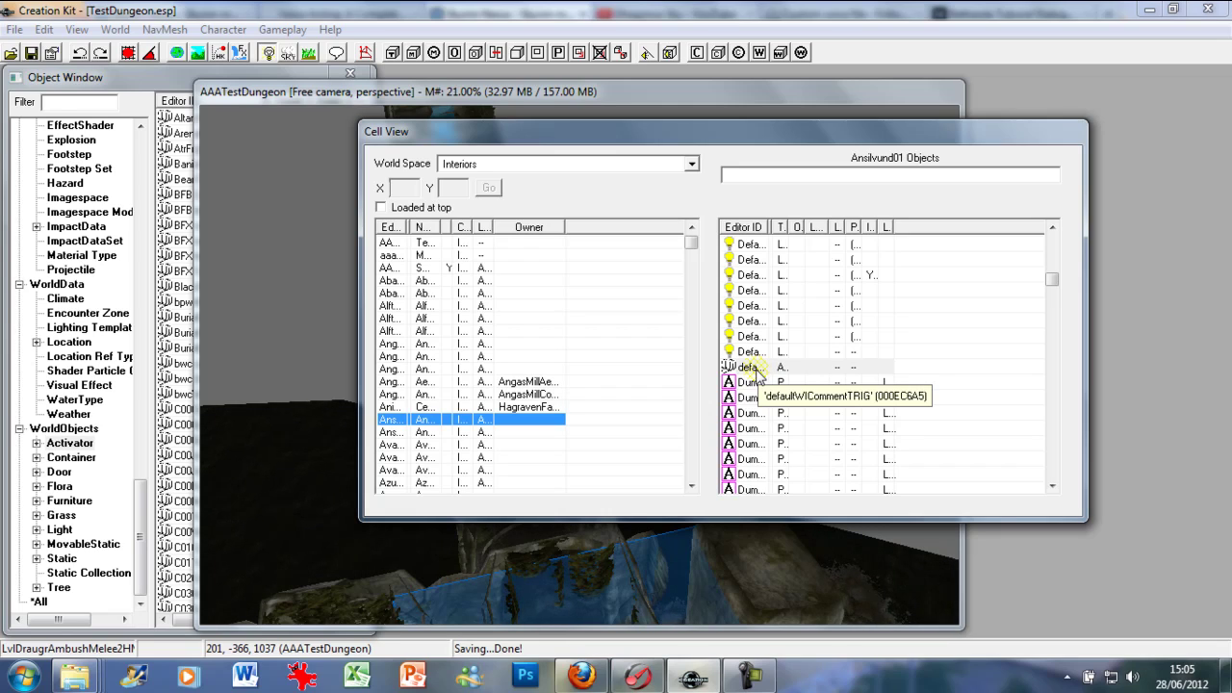
Step: Load the defaultWICommentTRIG reference of the Ansilvund01 cell in the render view and copy the trigger
{"action": "right_click", "coordinate": [757, 371]}
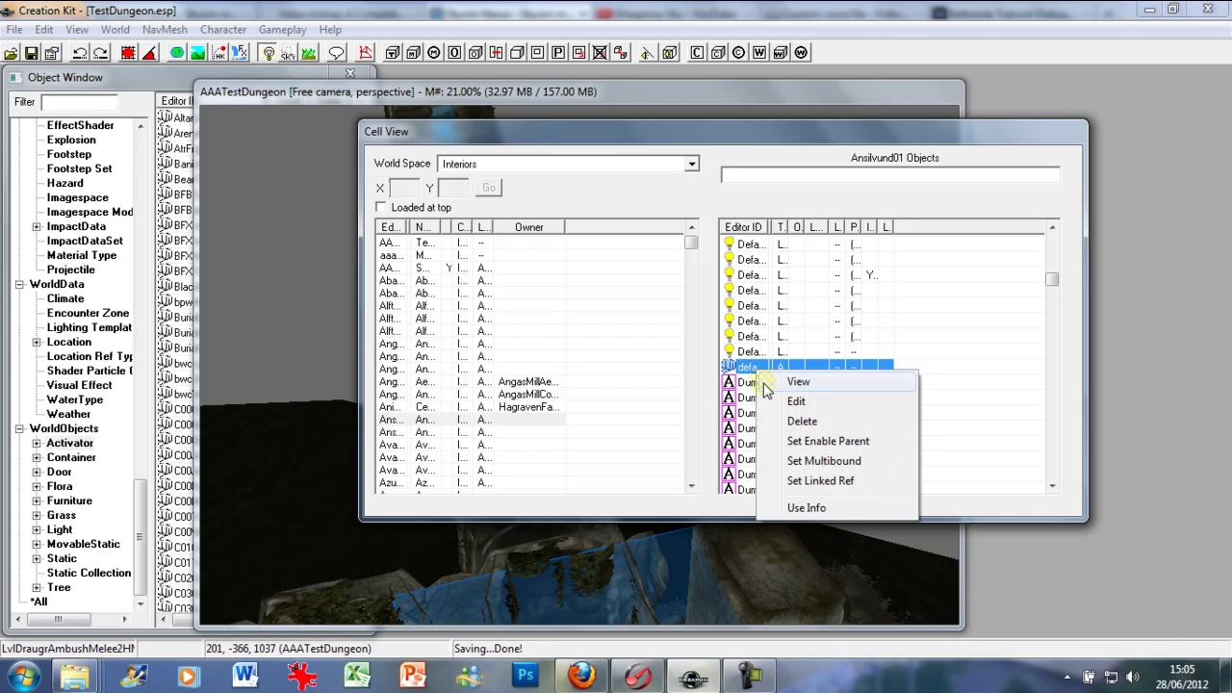
{"action": "left_click", "coordinate": [766, 383]}
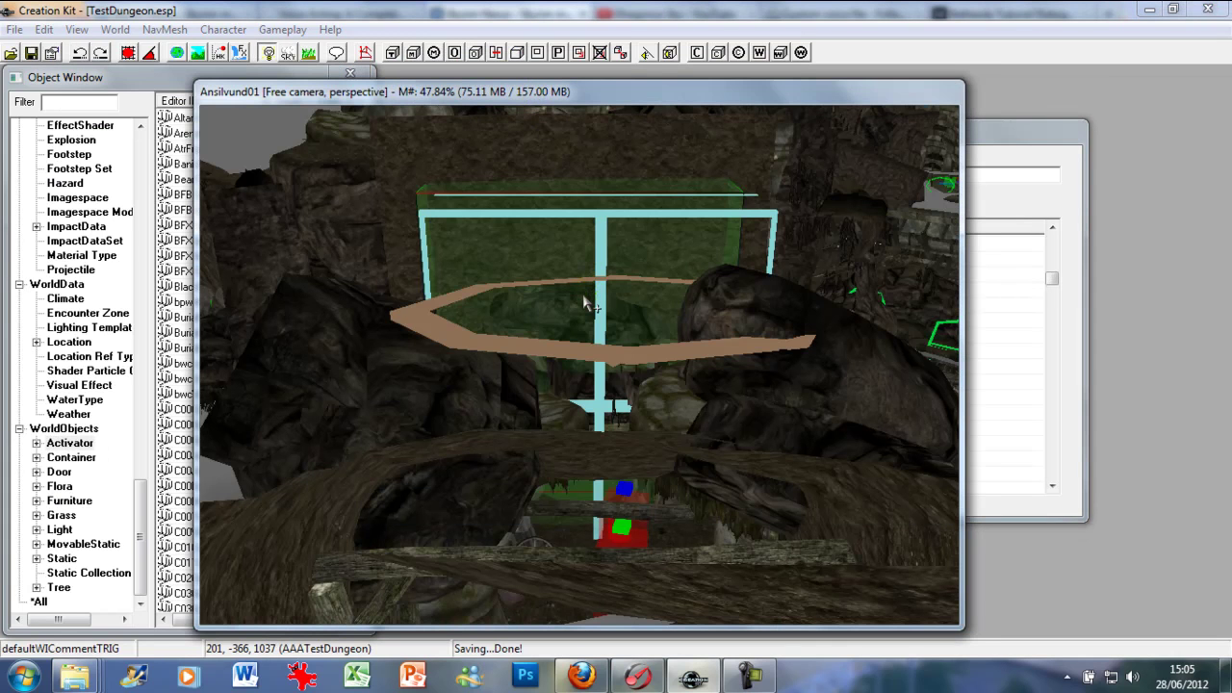
{"action": "scroll", "coordinate": [585, 304], "scroll_direction": "up", "scroll_amount": 5}
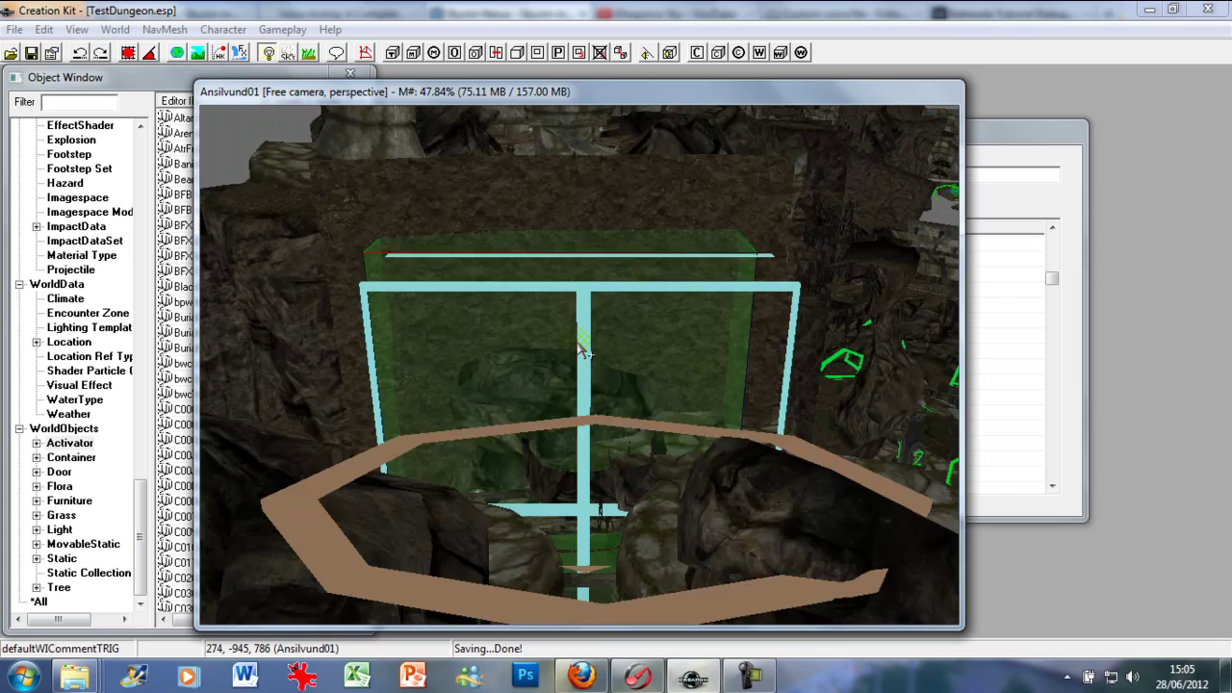
{"action": "scroll", "coordinate": [582, 351], "scroll_direction": "down", "scroll_amount": 5}
{"action": "right_click", "coordinate": [573, 392]}
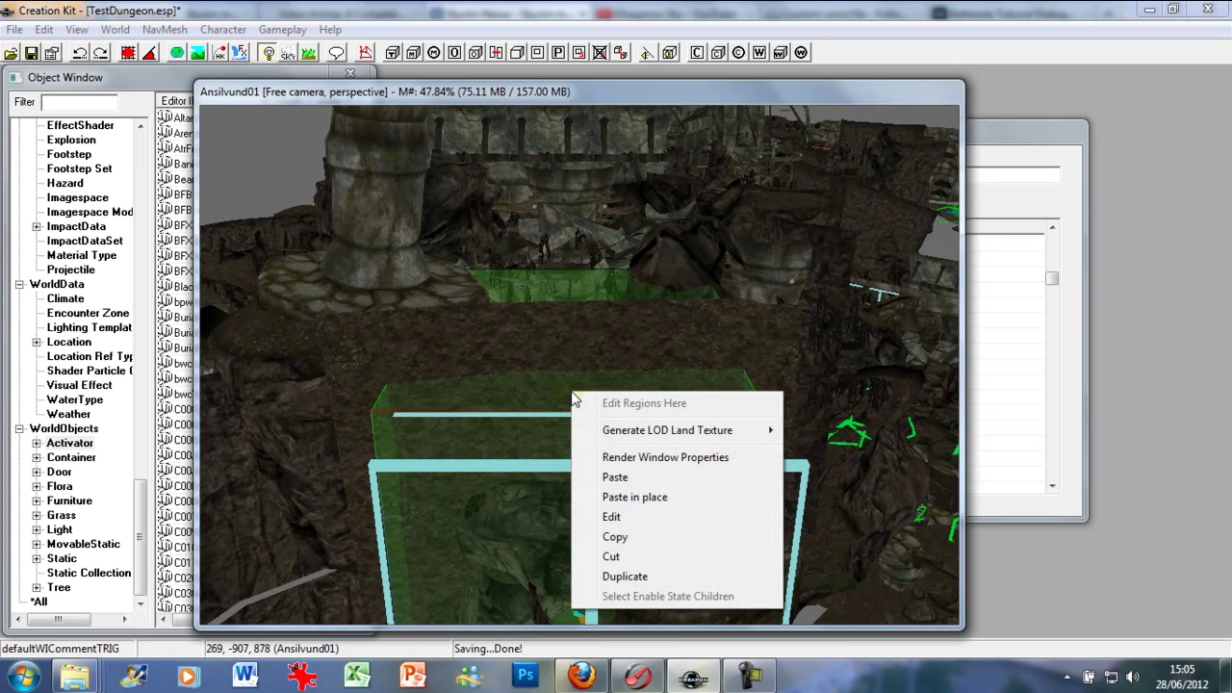
{"action": "left_click", "coordinate": [614, 537]}
Step: Move the render window aside to reach the cell list and load the AAATestDungeon cell
{"action": "left_click_drag", "start_coordinate": [538, 93], "coordinate": [757, 132]}
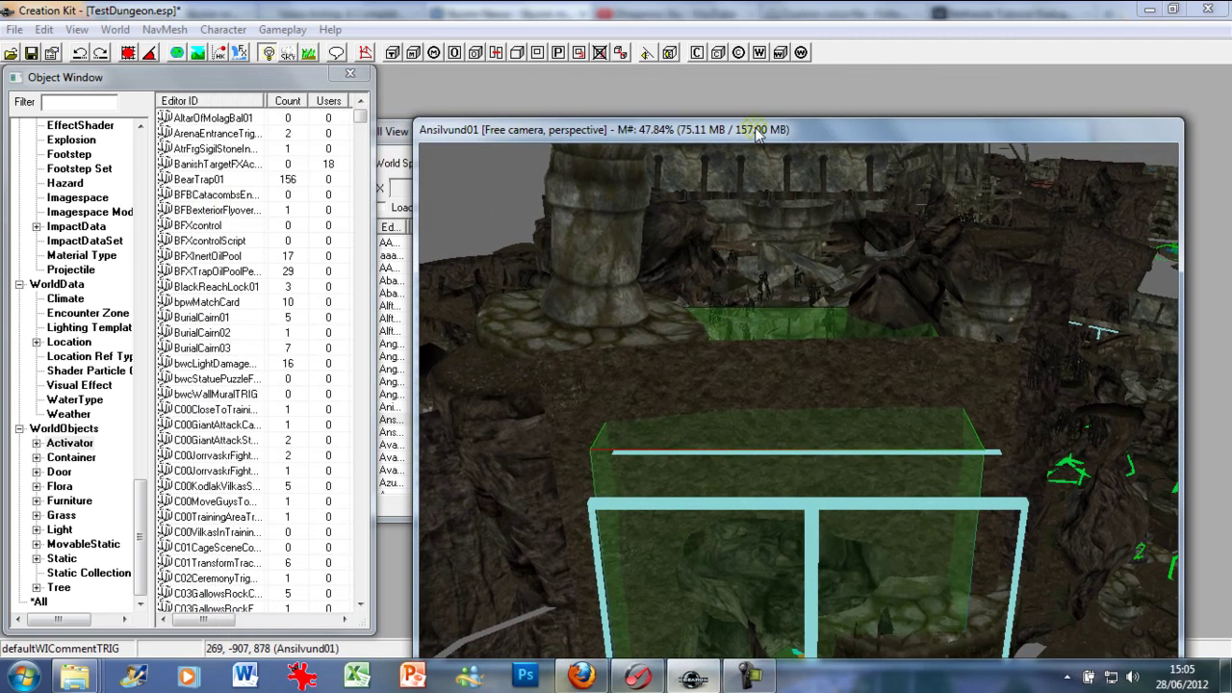
{"action": "left_click", "coordinate": [383, 133]}
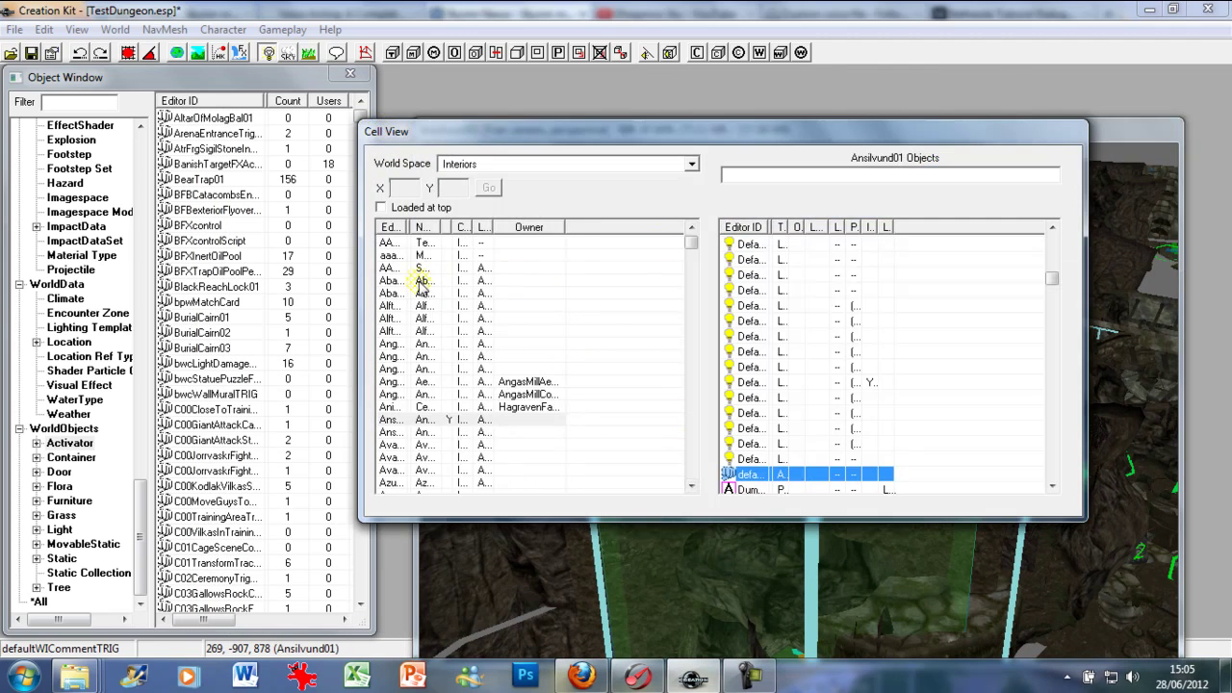
{"action": "double_click", "coordinate": [390, 268]}
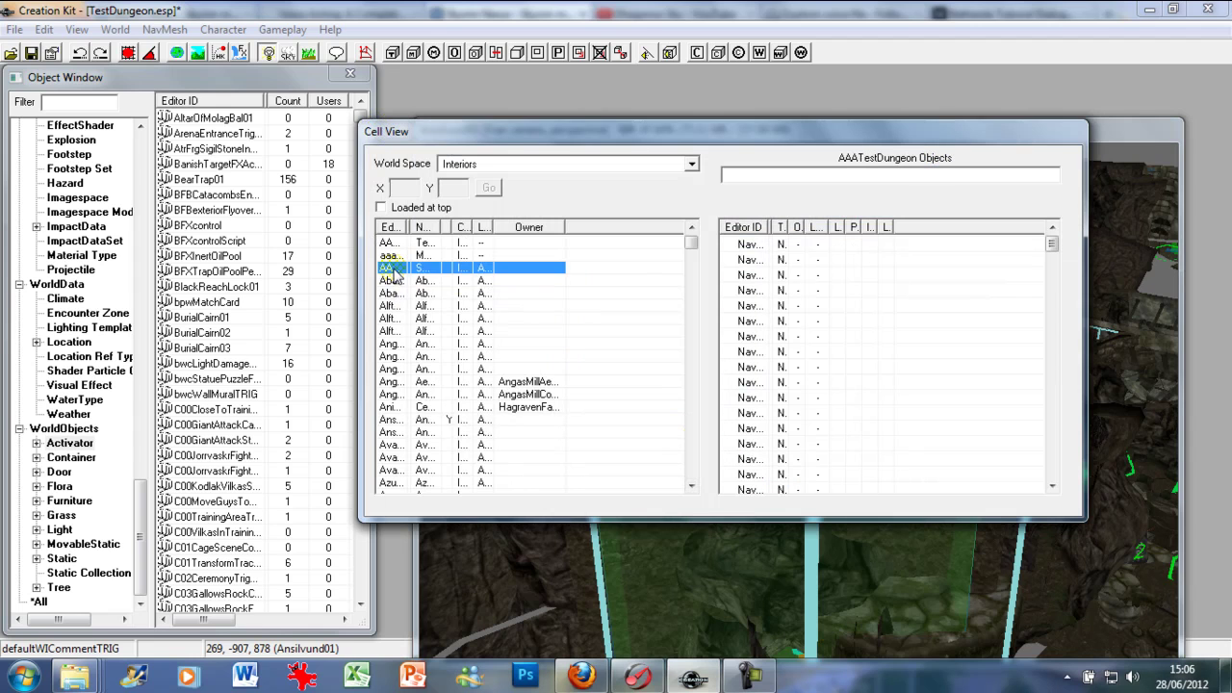
{"action": "left_click", "coordinate": [1109, 129]}
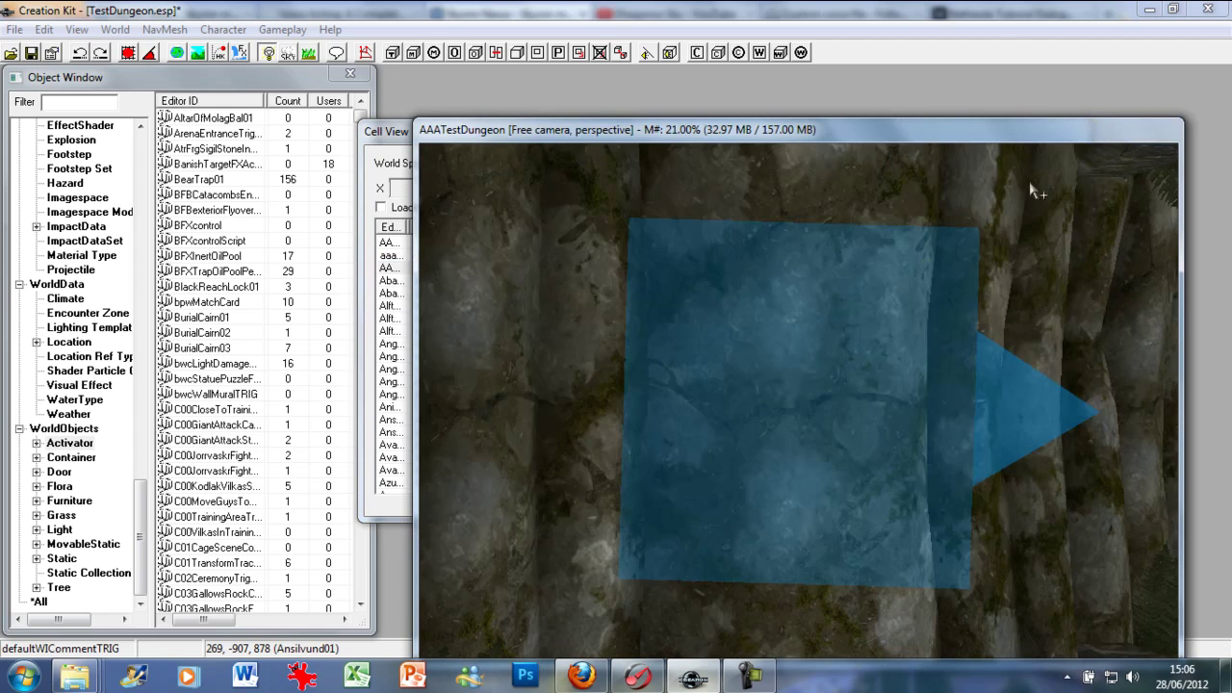
Step: Paste the copied trigger box over the passage in AAATestDungeon
{"action": "scroll", "coordinate": [879, 348], "scroll_direction": "down", "scroll_amount": 10}
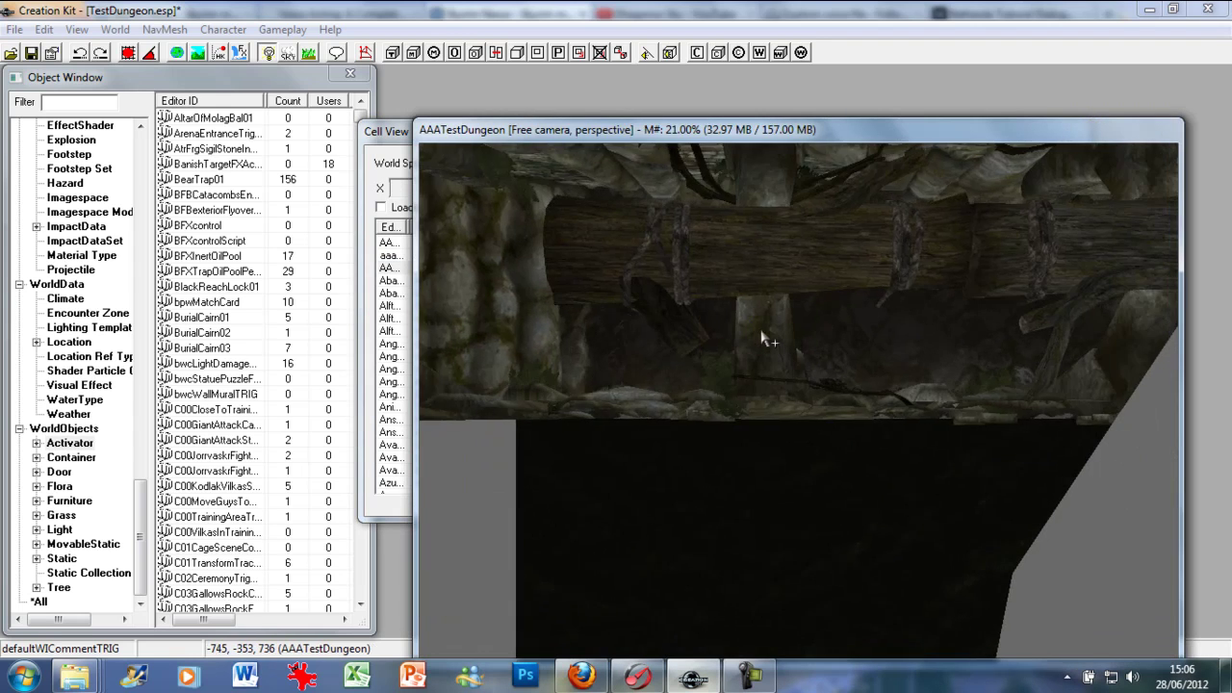
{"action": "mouse_move", "coordinate": [761, 332]}
{"action": "middle_mouse_down"}
{"action": "mouse_move", "coordinate": [731, 356]}
{"action": "mouse_move", "coordinate": [696, 319]}
{"action": "mouse_move", "coordinate": [721, 342]}
{"action": "mouse_move", "coordinate": [754, 339]}
{"action": "middle_mouse_up"}
{"action": "key", "text": "a"}
{"action": "right_click", "coordinate": [762, 398]}
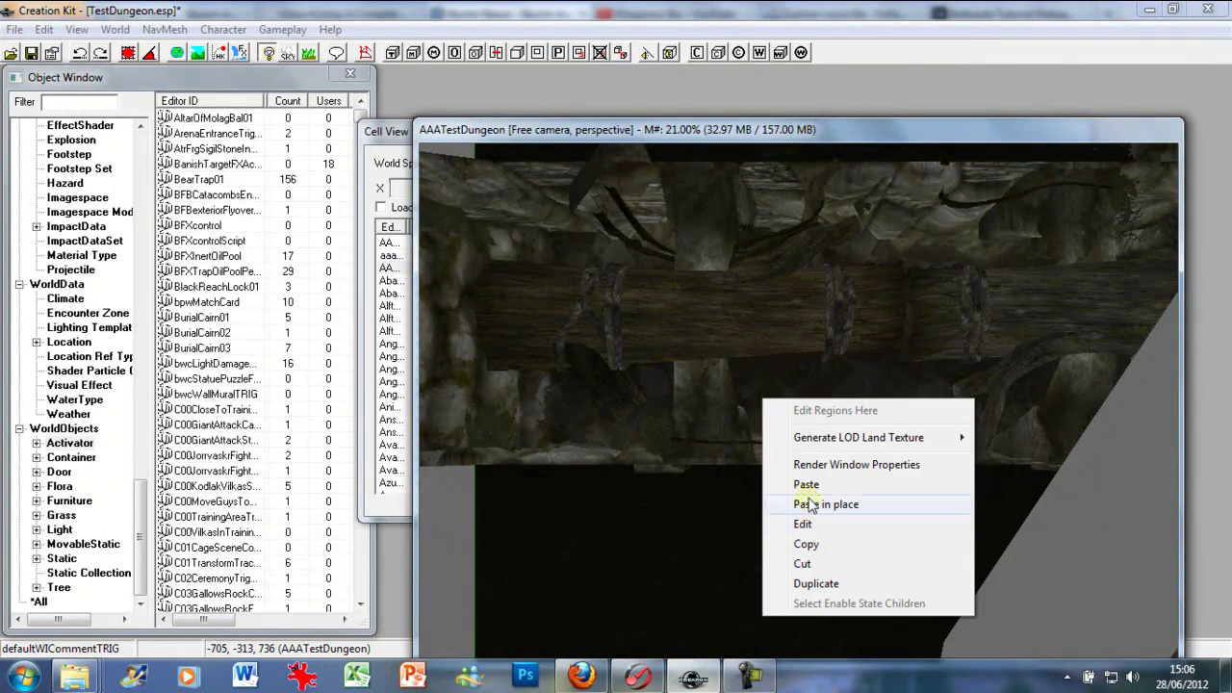
{"action": "left_click", "coordinate": [799, 484]}
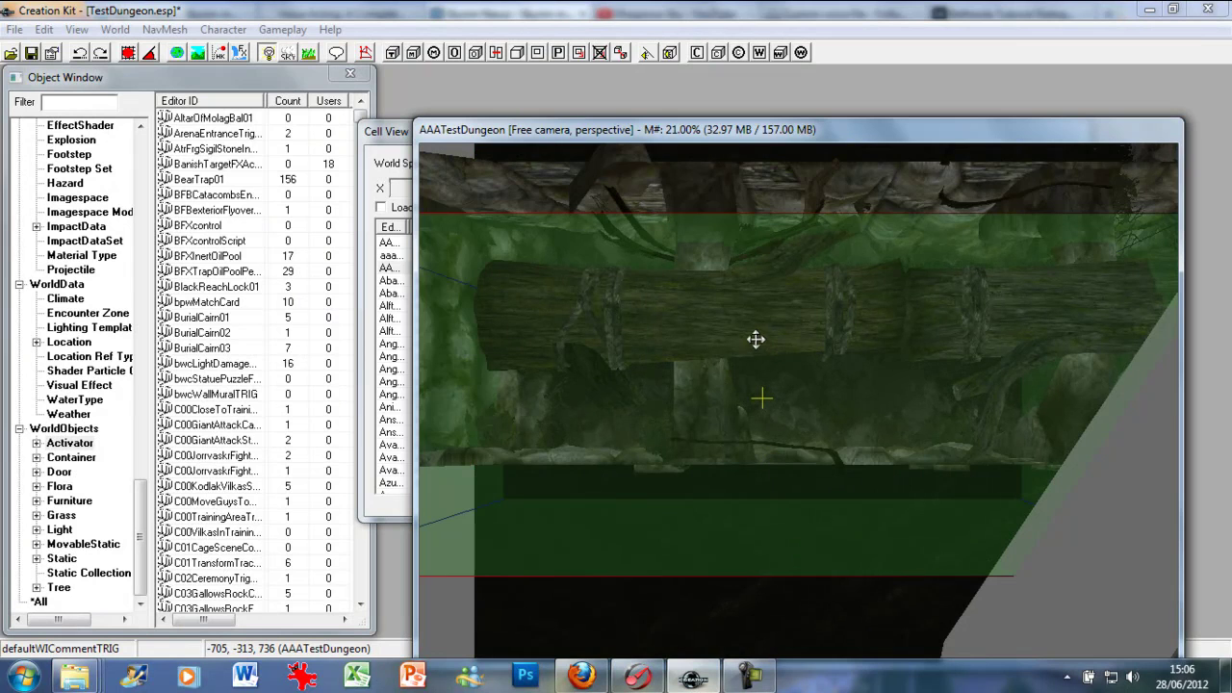
Step: Position the pasted trigger box inside the dungeon passage, down at floor level
{"action": "right_click_drag", "start_coordinate": [743, 225], "coordinate": [862, 225]}
{"action": "left_click_drag", "start_coordinate": [754, 356], "coordinate": [738, 204]}
{"action": "middle_click_drag", "start_coordinate": [738, 205], "coordinate": [814, 93], "text": "shift"}
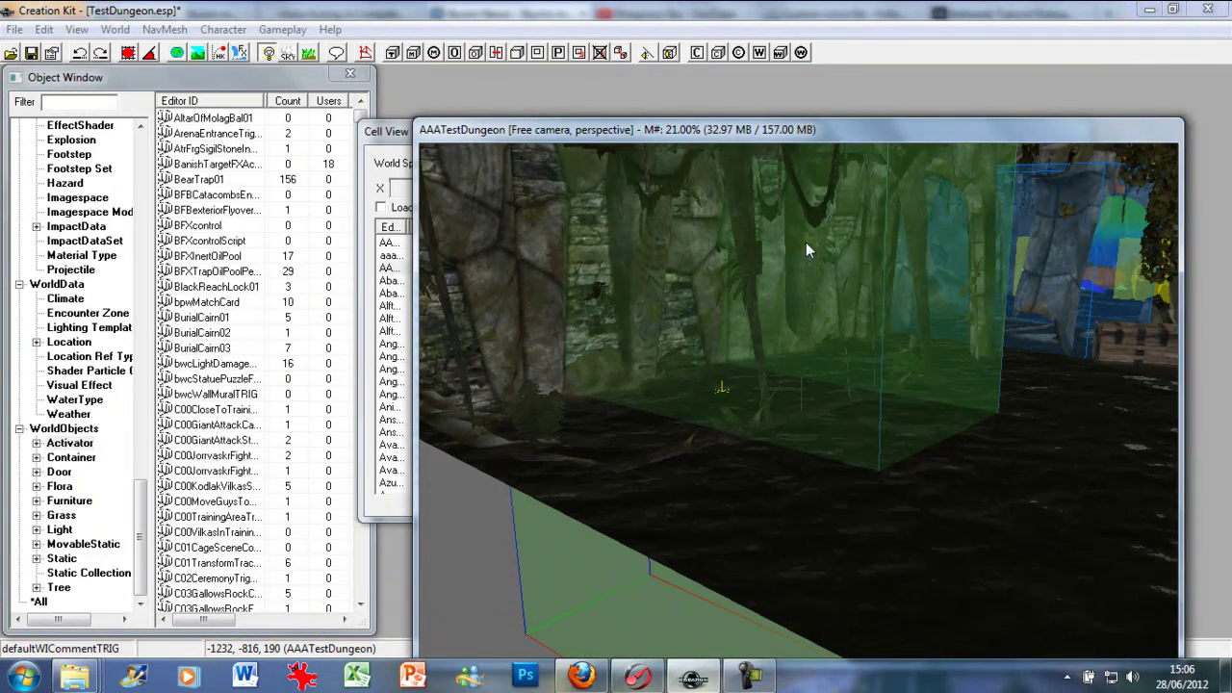
{"action": "left_click_drag", "start_coordinate": [805, 241], "coordinate": [808, 397]}
{"action": "middle_click_drag", "start_coordinate": [809, 397], "coordinate": [837, 472], "text": "shift"}
{"action": "scroll", "coordinate": [837, 472], "scroll_direction": "down", "scroll_amount": 3}
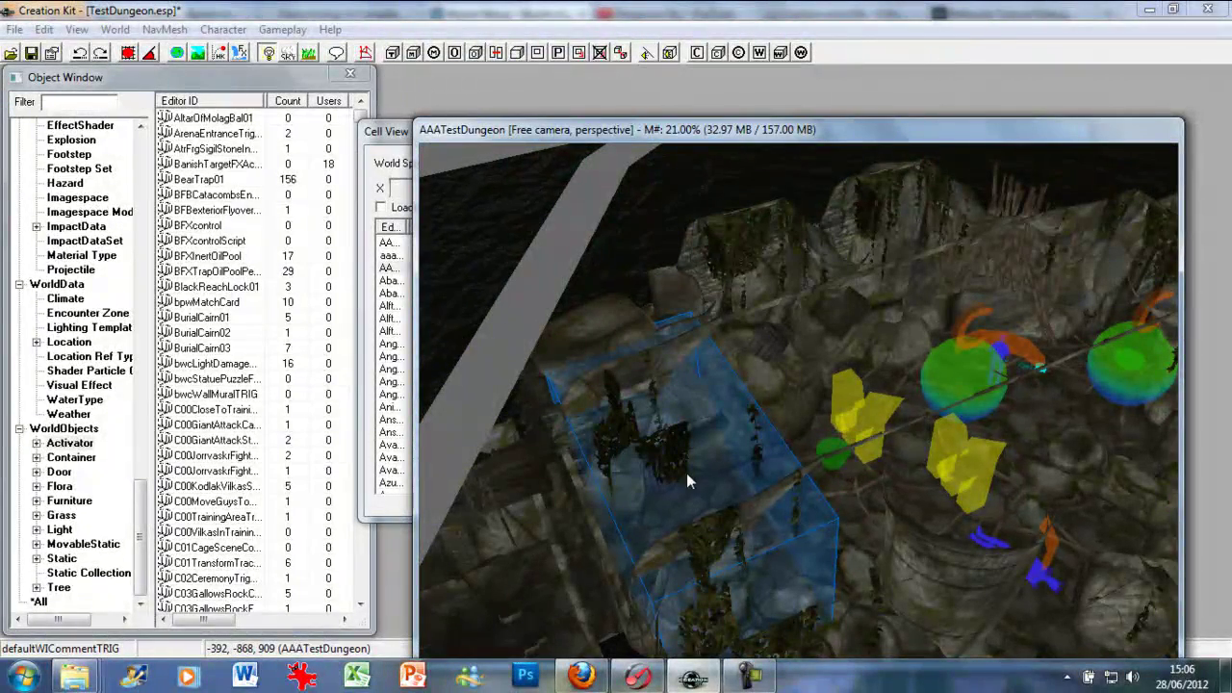
Step: Find the WarehouseTraps cell in the interior cell list and load it in the render window
{"action": "mouse_move", "coordinate": [760, 687]}
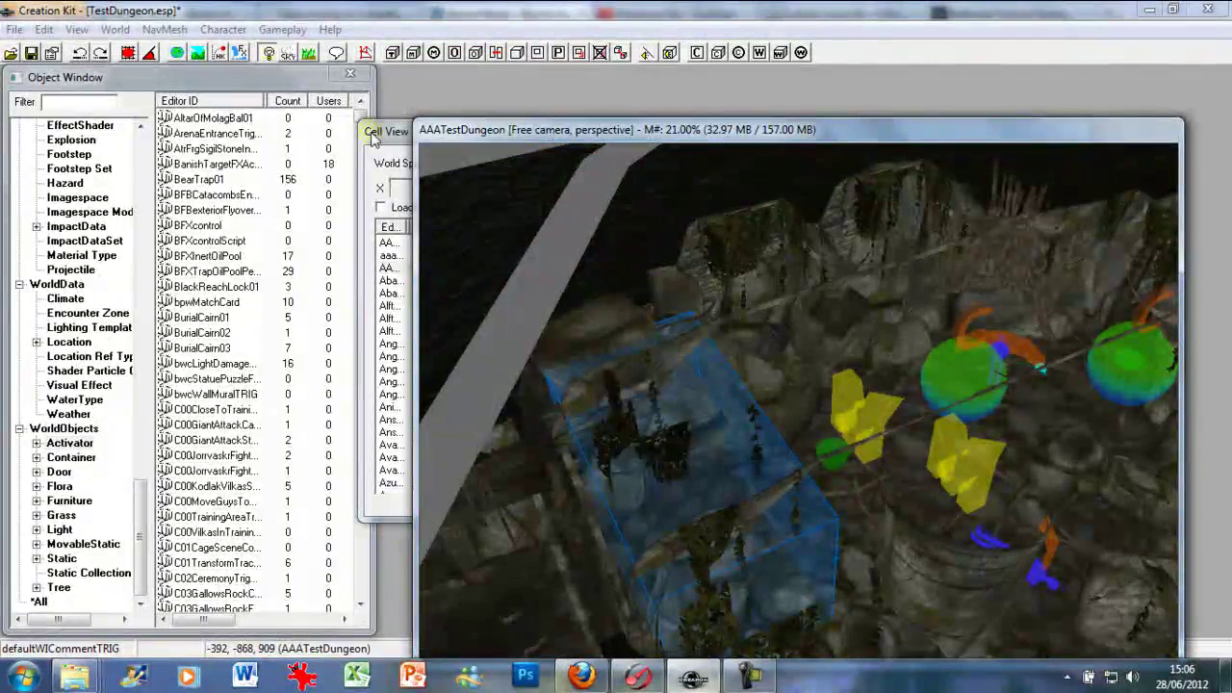
{"action": "left_click", "coordinate": [372, 133]}
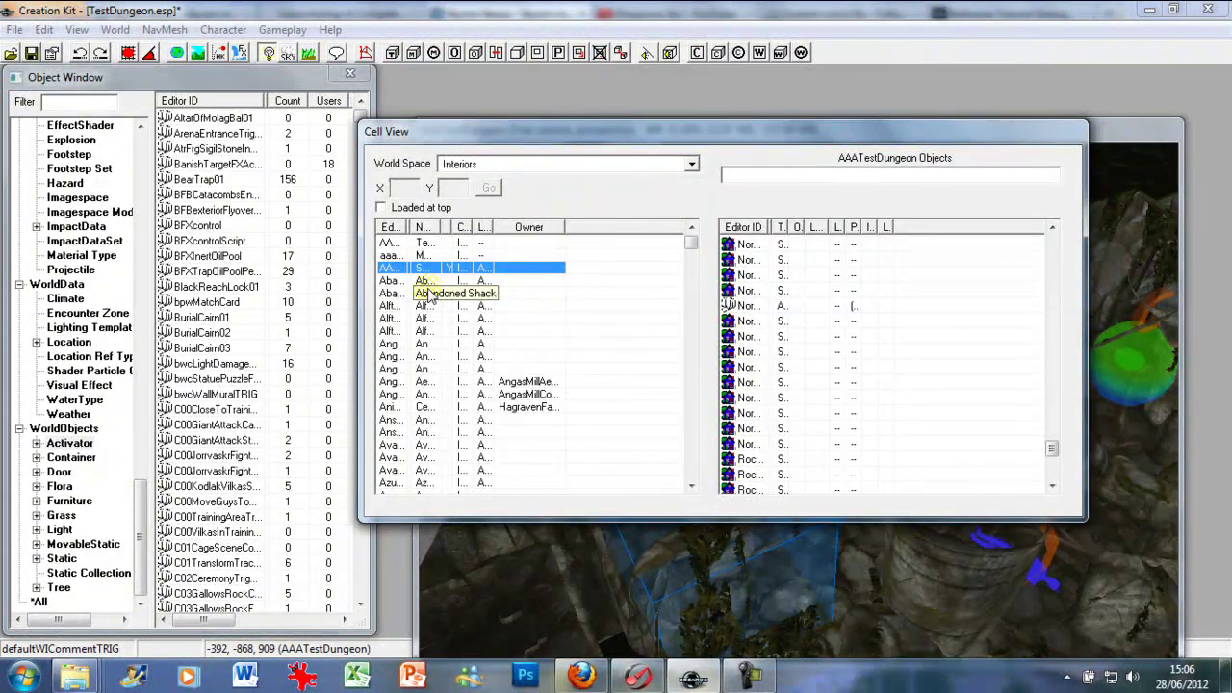
{"action": "left_click", "coordinate": [429, 293]}
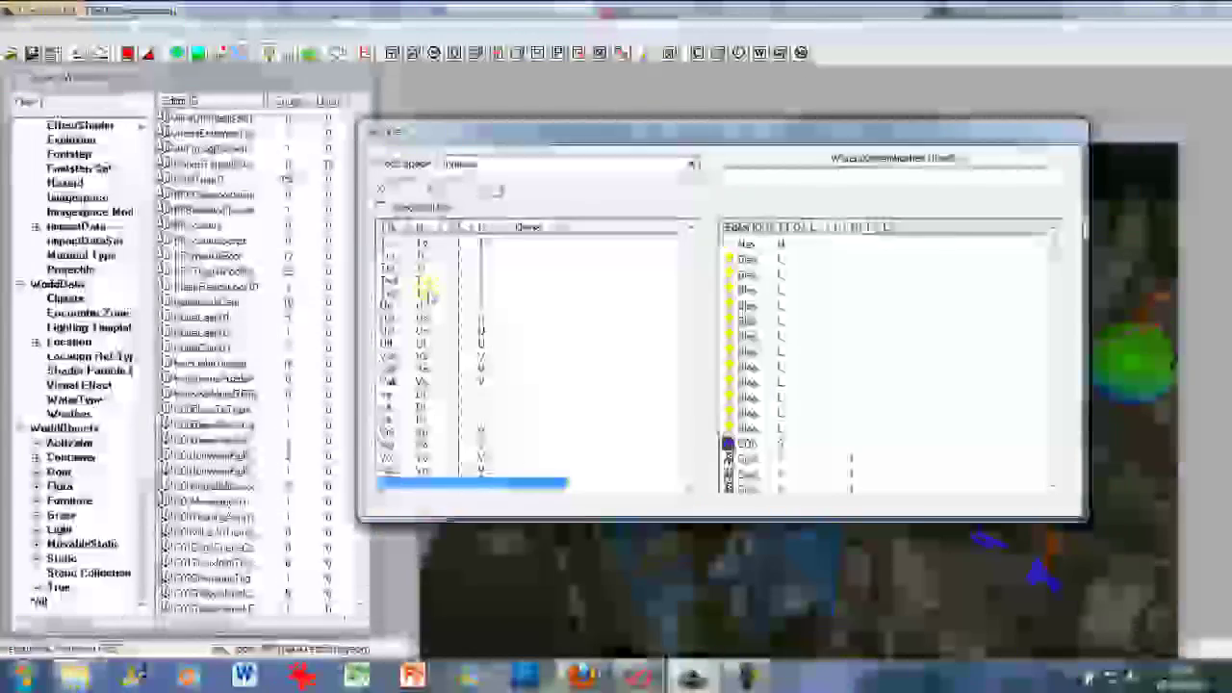
{"action": "scroll", "coordinate": [426, 308], "scroll_direction": "down", "scroll_amount": 5}
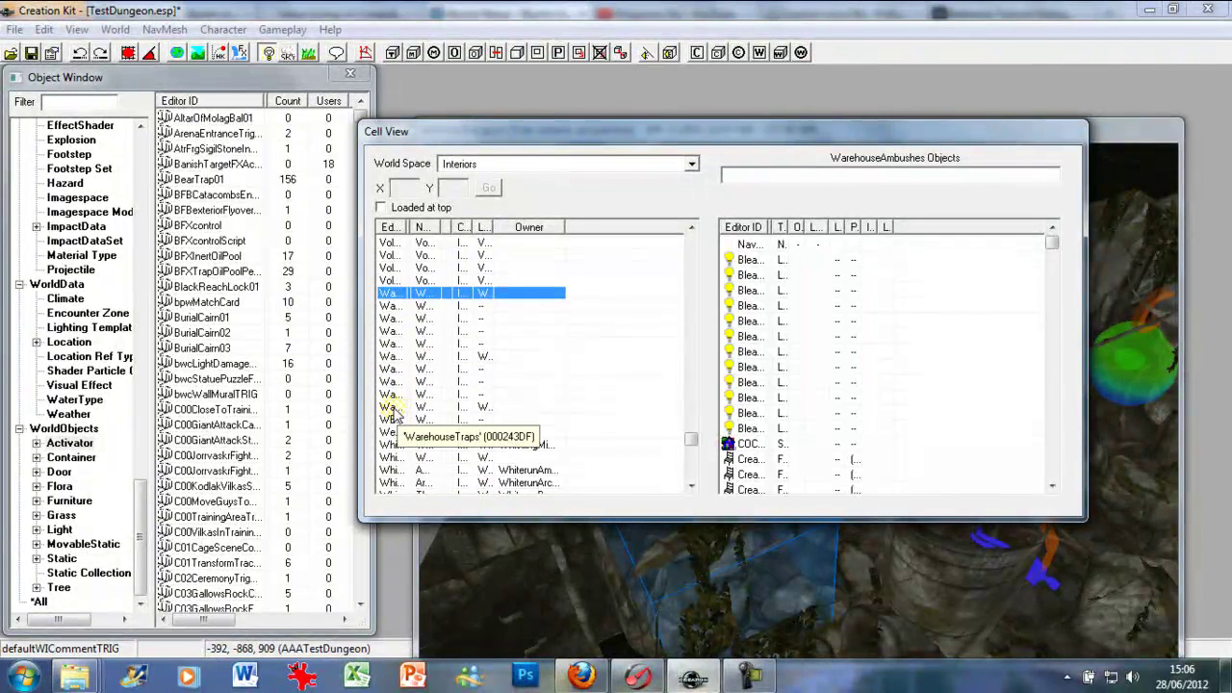
{"action": "left_click", "coordinate": [394, 407]}
{"action": "double_click", "coordinate": [393, 408]}
{"action": "left_click", "coordinate": [737, 427]}
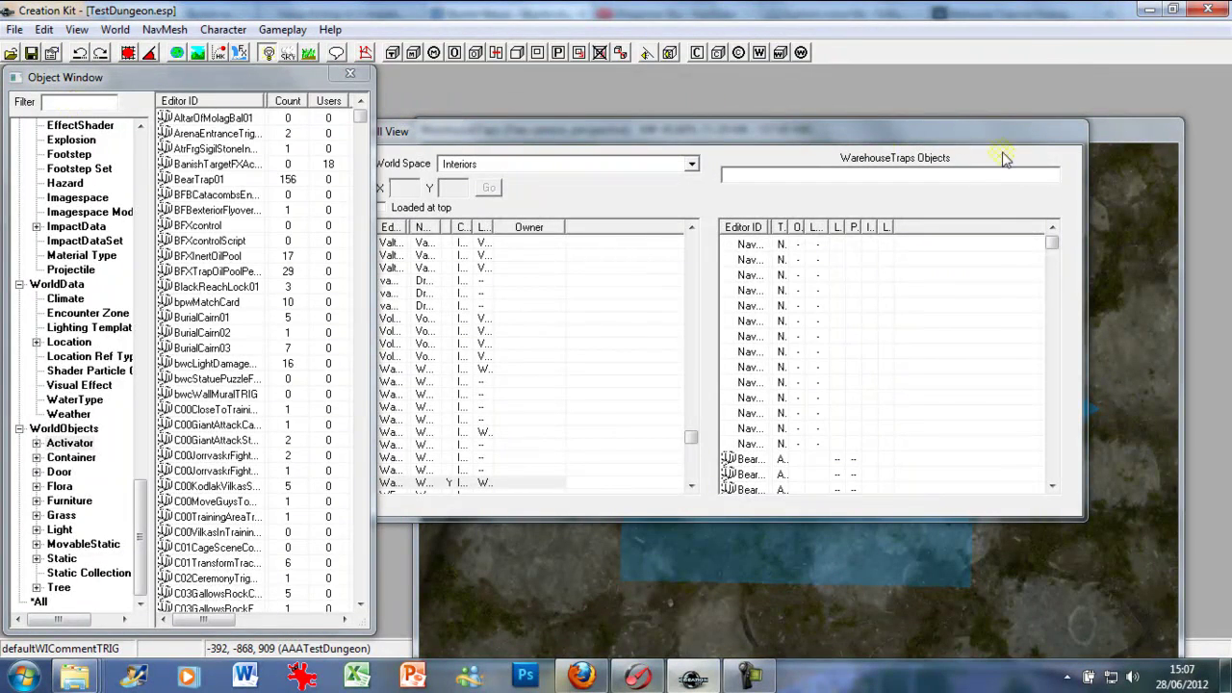
{"action": "left_click", "coordinate": [1102, 132]}
Step: Inspect the reference properties of the TrapSkullRam01 trap in the WarehouseTraps cell, closing them without changes
{"action": "scroll", "coordinate": [907, 418], "scroll_direction": "down", "scroll_amount": 10}
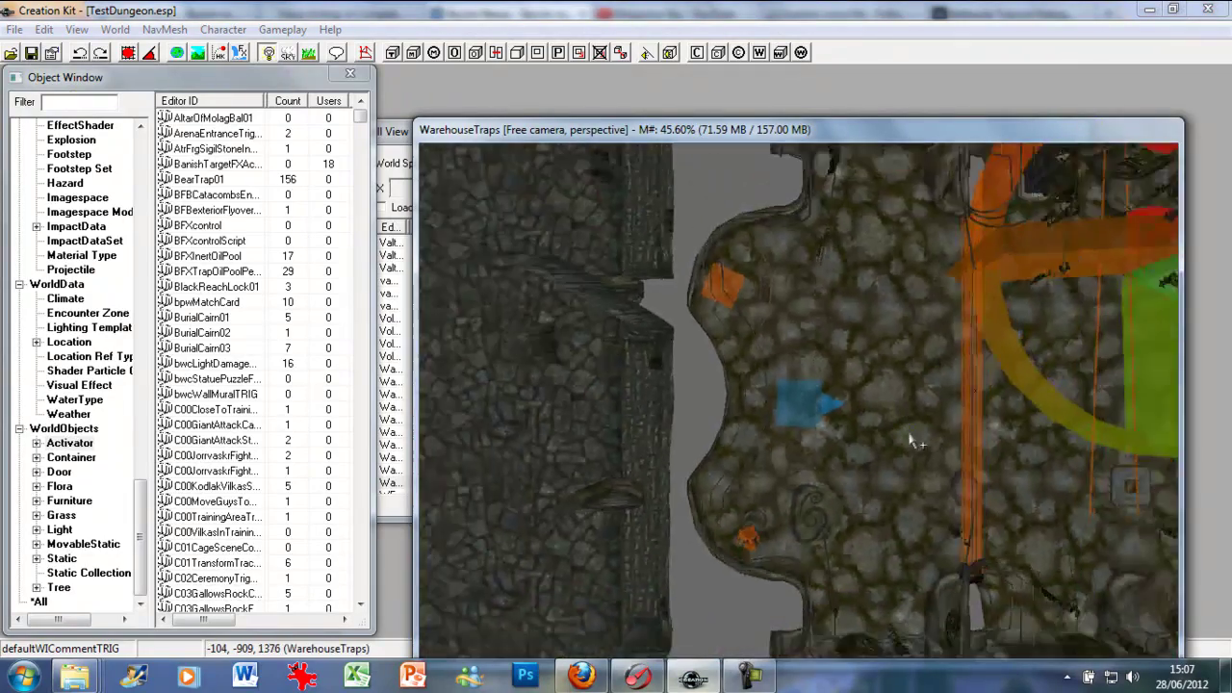
{"action": "middle_click_drag", "start_coordinate": [934, 369], "coordinate": [941, 286]}
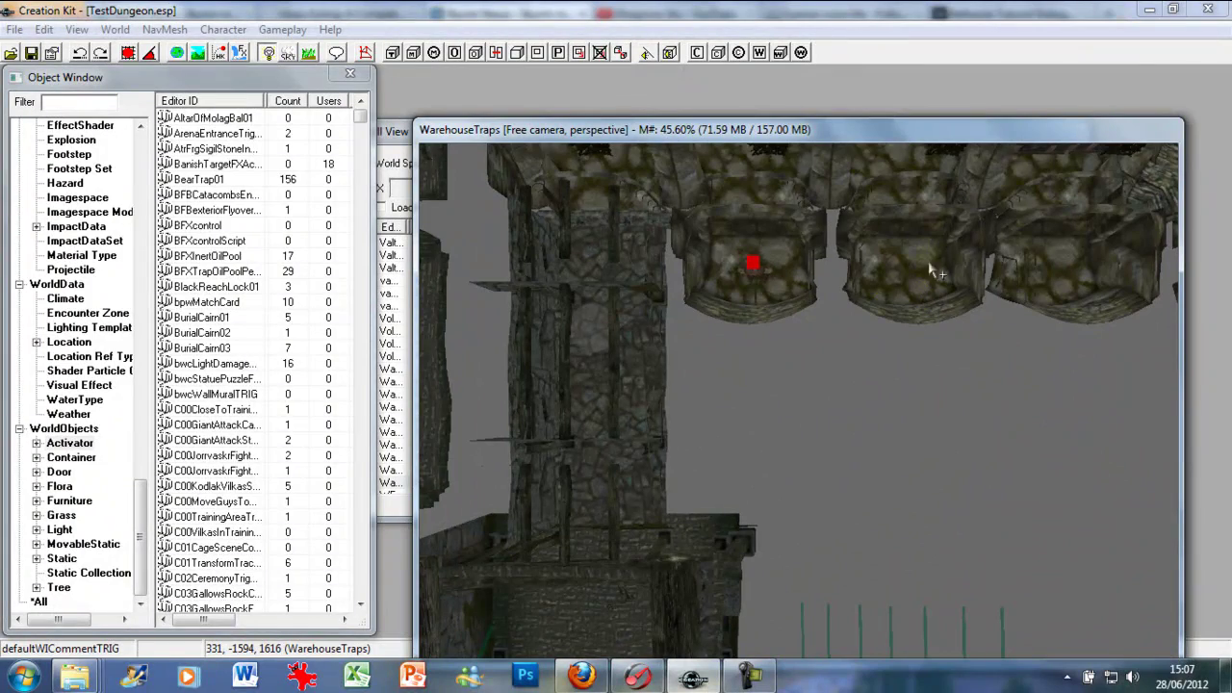
{"action": "mouse_move", "coordinate": [910, 522]}
{"action": "middle_mouse_down", "text": "shift"}
{"action": "mouse_move", "coordinate": [935, 443]}
{"action": "mouse_move", "coordinate": [950, 570]}
{"action": "mouse_move", "coordinate": [946, 466]}
{"action": "mouse_move", "coordinate": [906, 541]}
{"action": "mouse_move", "coordinate": [862, 459]}
{"action": "mouse_move", "coordinate": [691, 443]}
{"action": "middle_mouse_up", "text": "shift"}
{"action": "scroll", "coordinate": [939, 543], "scroll_direction": "up", "scroll_amount": 3}
{"action": "scroll", "coordinate": [950, 473], "scroll_direction": "up", "scroll_amount": 3}
{"action": "scroll", "coordinate": [872, 551], "scroll_direction": "up", "scroll_amount": 3}
{"action": "scroll", "coordinate": [870, 477], "scroll_direction": "up", "scroll_amount": 2}
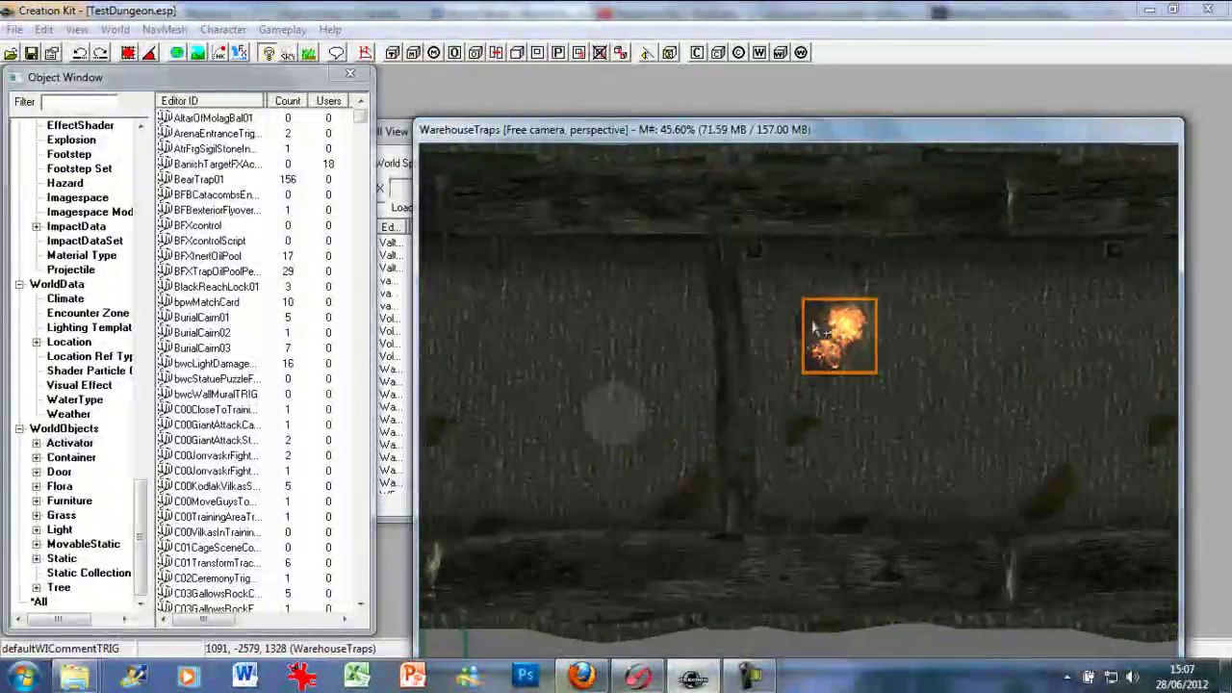
{"action": "mouse_move", "coordinate": [815, 330]}
{"action": "middle_mouse_down", "text": "shift"}
{"action": "mouse_move", "coordinate": [621, 332]}
{"action": "mouse_move", "coordinate": [556, 349]}
{"action": "mouse_move", "coordinate": [592, 326]}
{"action": "middle_mouse_up", "text": "shift"}
{"action": "left_click", "coordinate": [774, 385]}
{"action": "double_click", "coordinate": [775, 385]}
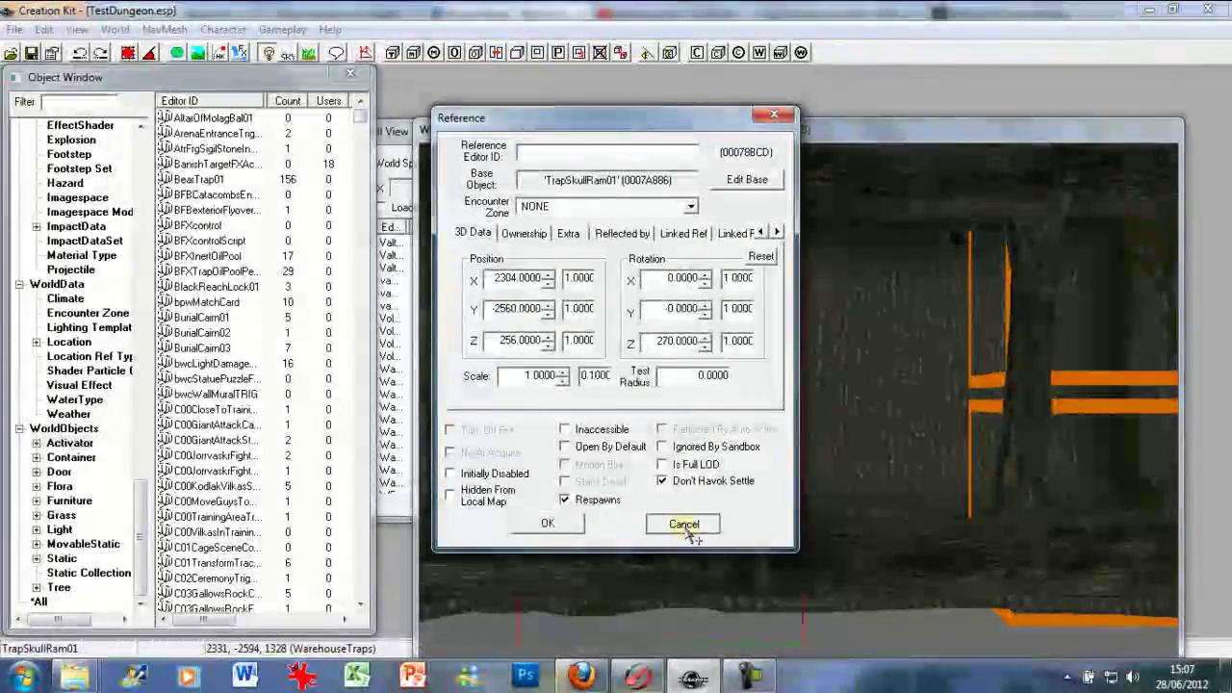
{"action": "left_click", "coordinate": [683, 522]}
Step: Copy the TrapTripwire01 tripwire together with its mace from WarehouseTraps and reload the AAATestDungeon cell
{"action": "middle_click_drag", "start_coordinate": [700, 516], "coordinate": [828, 393], "text": "shift"}
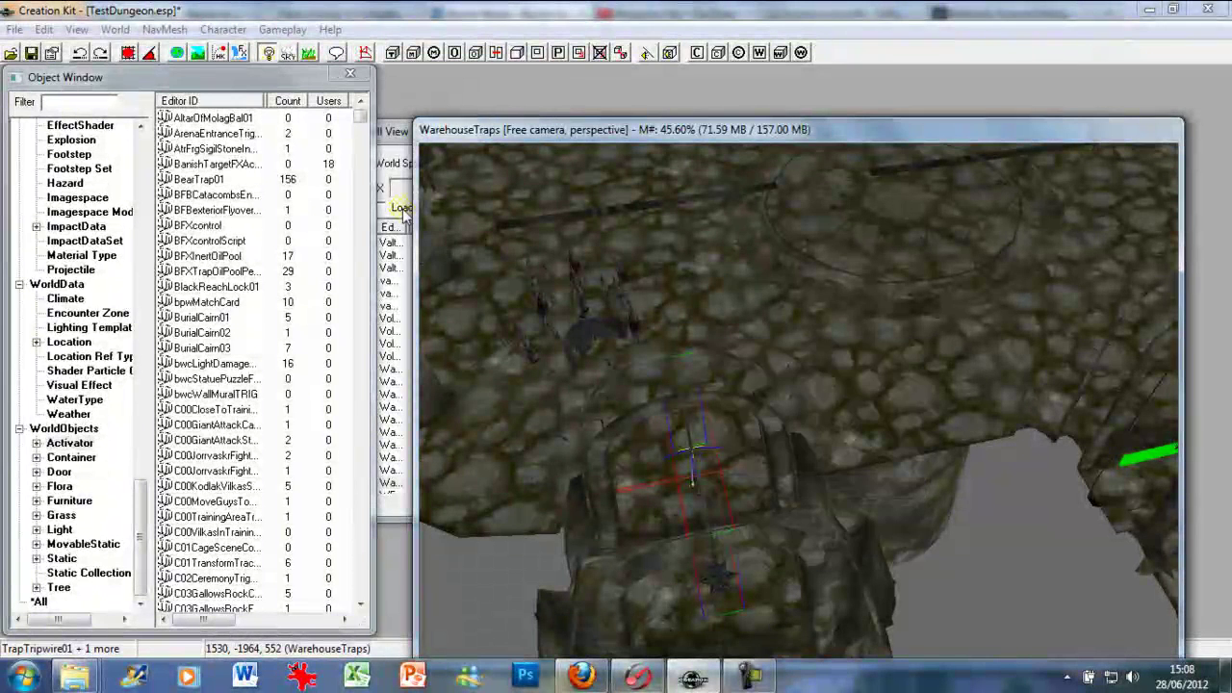
{"action": "left_click", "coordinate": [384, 144]}
{"action": "left_click_drag", "start_coordinate": [693, 435], "coordinate": [670, 241]}
{"action": "double_click", "coordinate": [425, 271]}
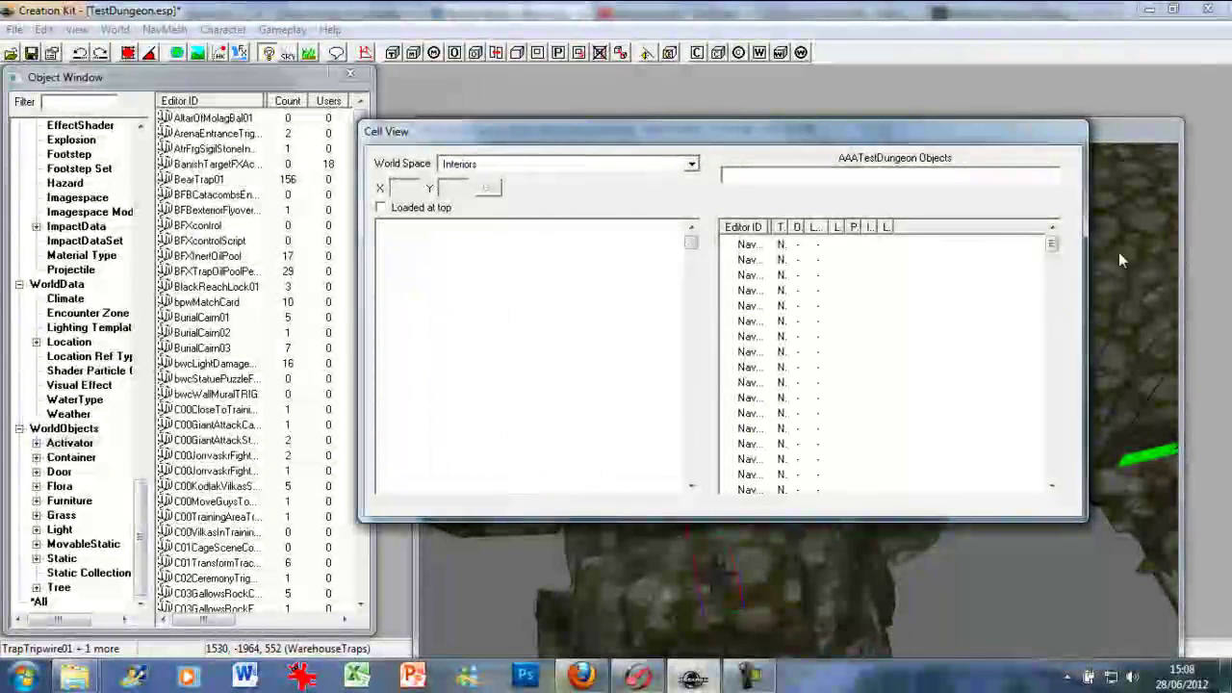
{"action": "left_click", "coordinate": [1111, 166]}
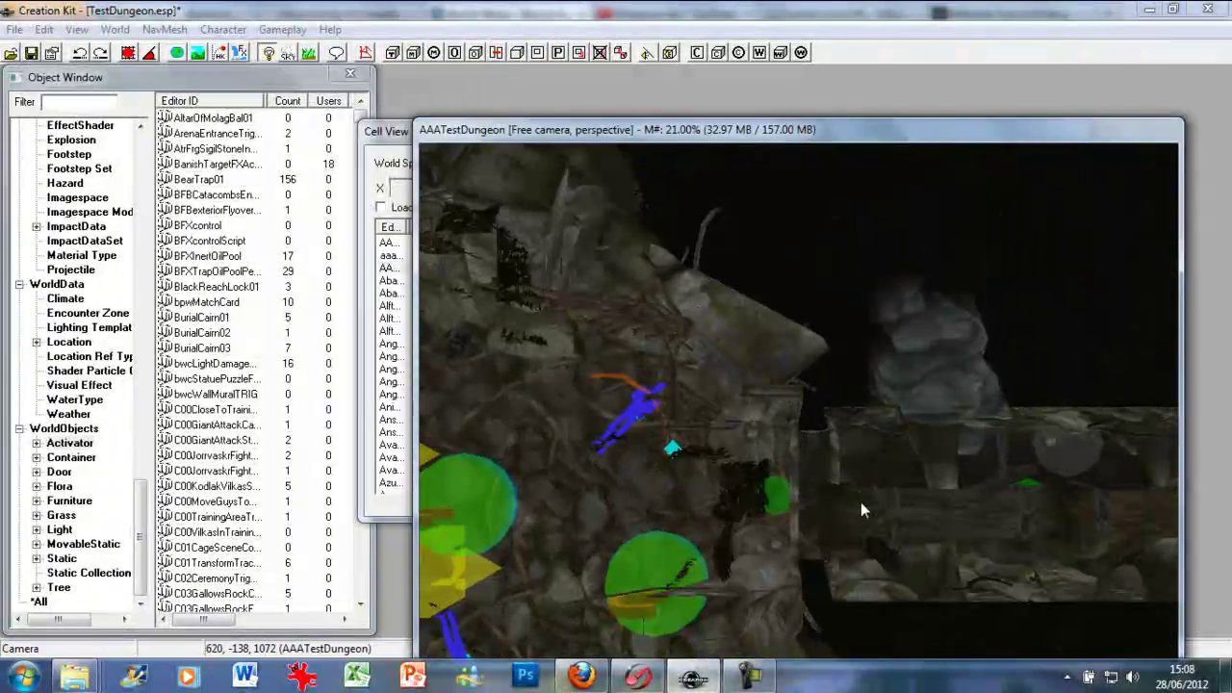
Step: Paste the copied tripwire and mace trap at the entrance of the small Nordic hallway
{"action": "left_click", "coordinate": [872, 486]}
{"action": "middle_click_drag", "start_coordinate": [874, 483], "coordinate": [953, 414], "text": "shift"}
{"action": "scroll", "coordinate": [965, 420], "scroll_direction": "up", "scroll_amount": 3}
{"action": "scroll", "coordinate": [953, 414], "scroll_direction": "up", "scroll_amount": 5}
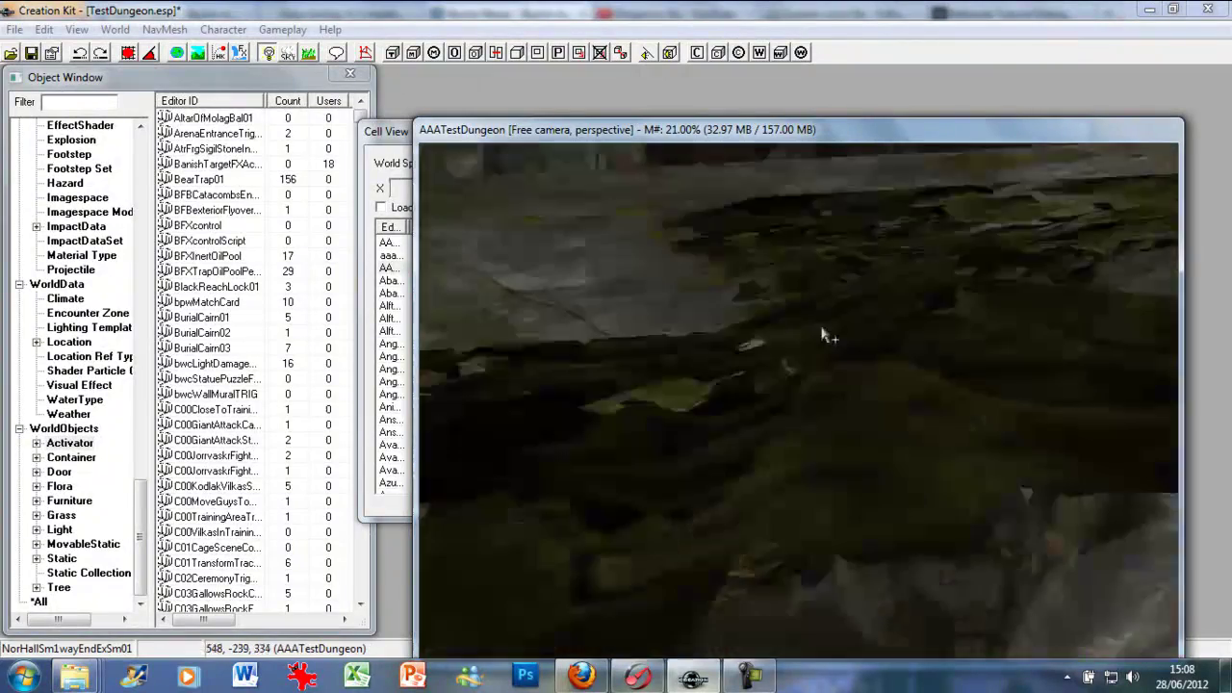
{"action": "scroll", "coordinate": [823, 331], "scroll_direction": "up", "scroll_amount": 5}
{"action": "middle_click_drag", "start_coordinate": [817, 321], "coordinate": [792, 350]}
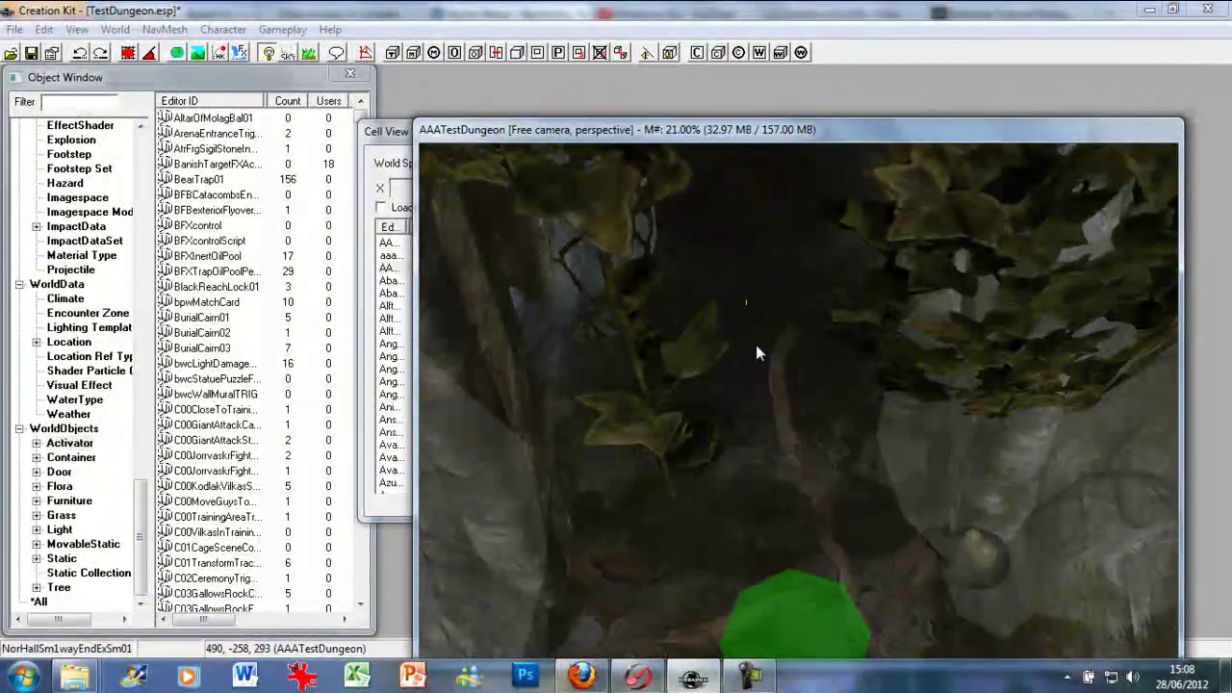
{"action": "right_click", "coordinate": [756, 346]}
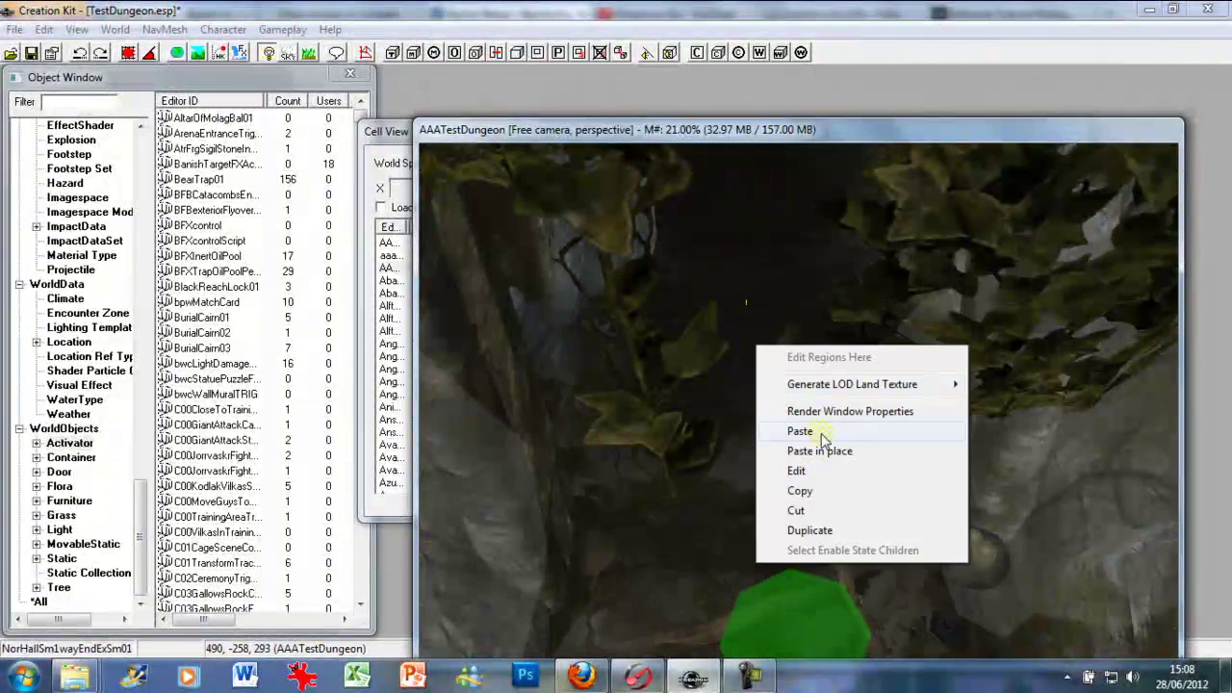
{"action": "left_click", "coordinate": [821, 434]}
Step: Move the pasted mace trap into the middle of the hallway and turn it to line up with the corridor
{"action": "scroll", "coordinate": [817, 402], "scroll_direction": "up", "scroll_amount": 3}
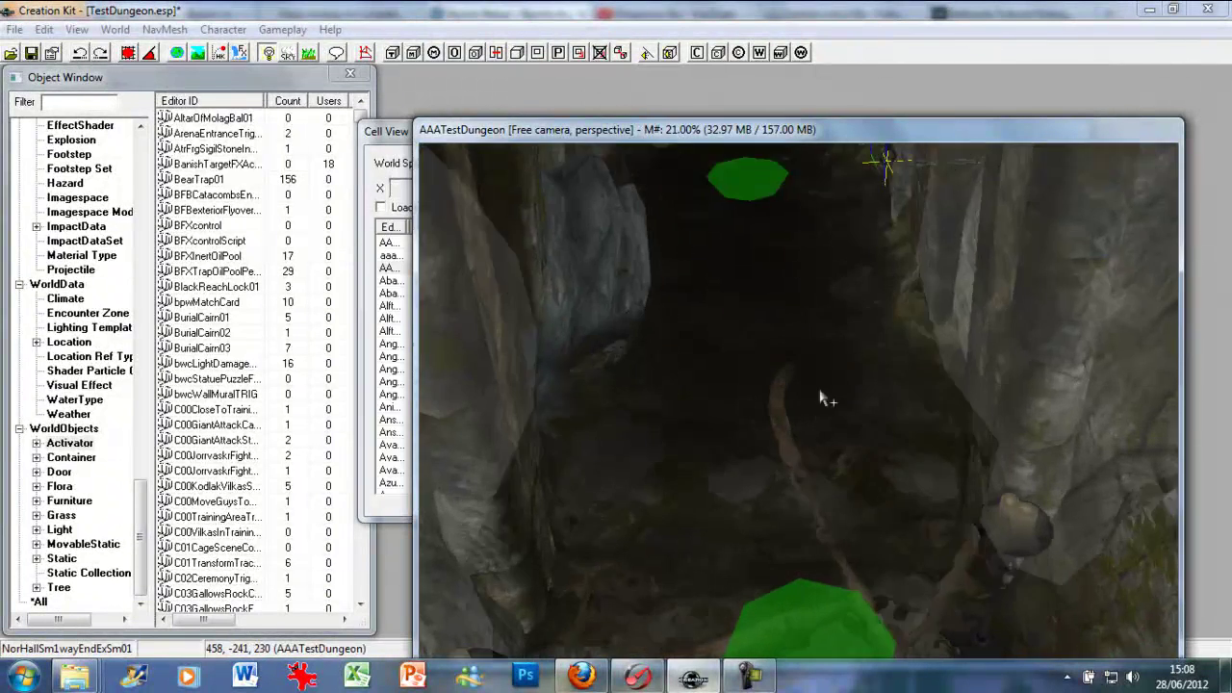
{"action": "middle_click_drag", "start_coordinate": [820, 393], "coordinate": [822, 370], "text": "shift"}
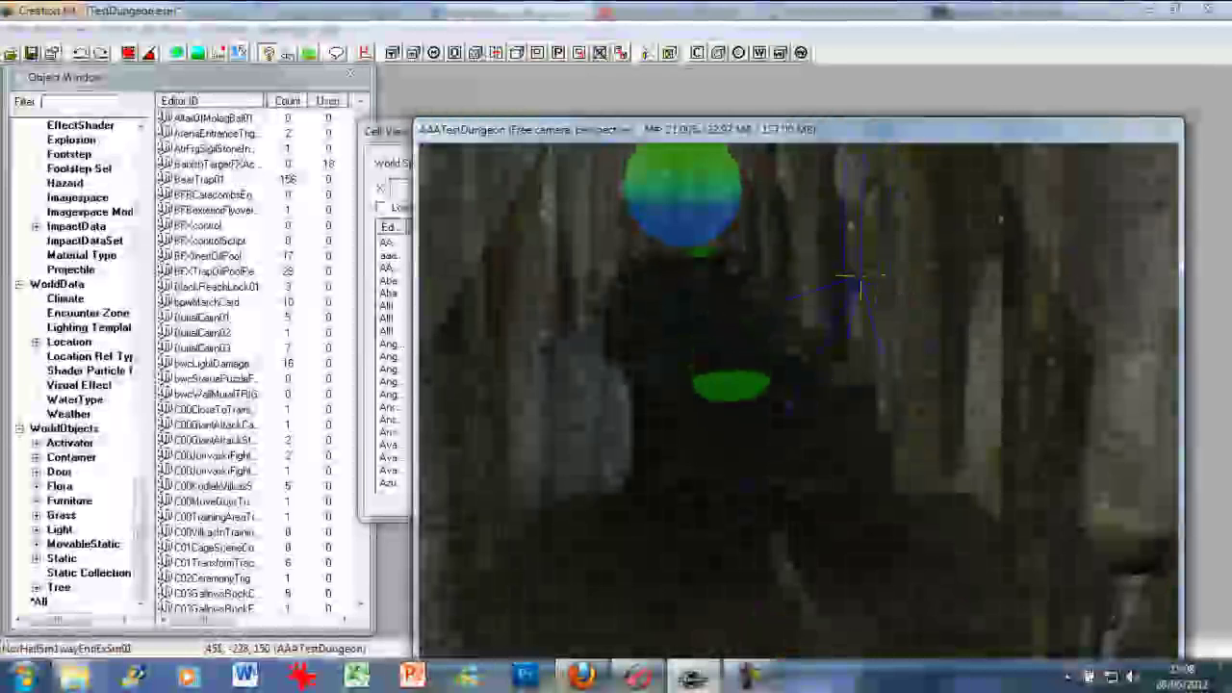
{"action": "left_click_drag", "start_coordinate": [837, 273], "coordinate": [690, 273]}
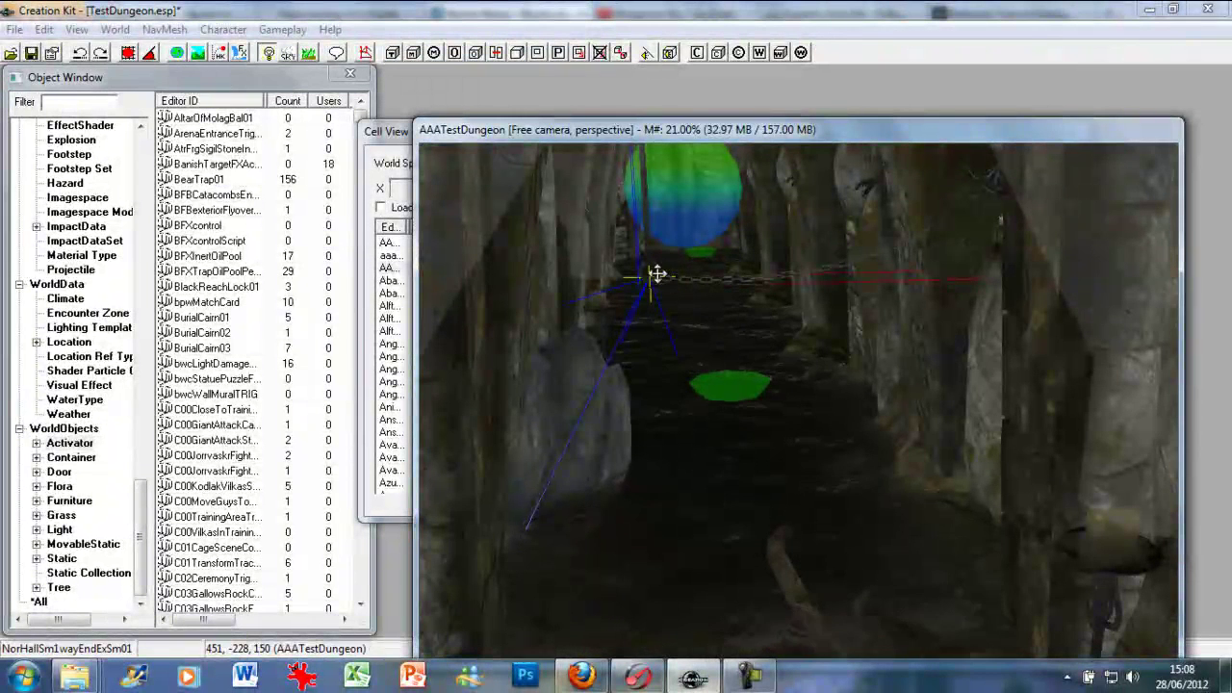
{"action": "left_click_drag", "start_coordinate": [658, 280], "coordinate": [699, 262]}
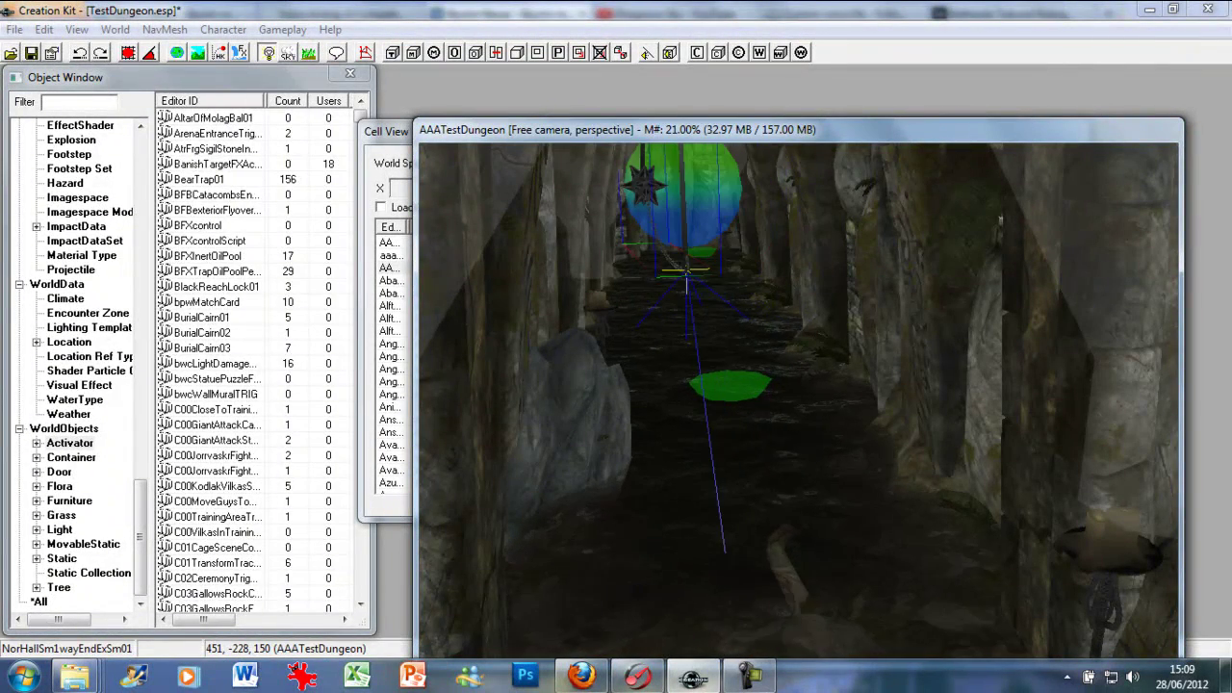
Step: Push the mace trap further down the hallway, keeping it centred between the side walls
{"action": "middle_click_drag", "start_coordinate": [738, 230], "coordinate": [733, 244]}
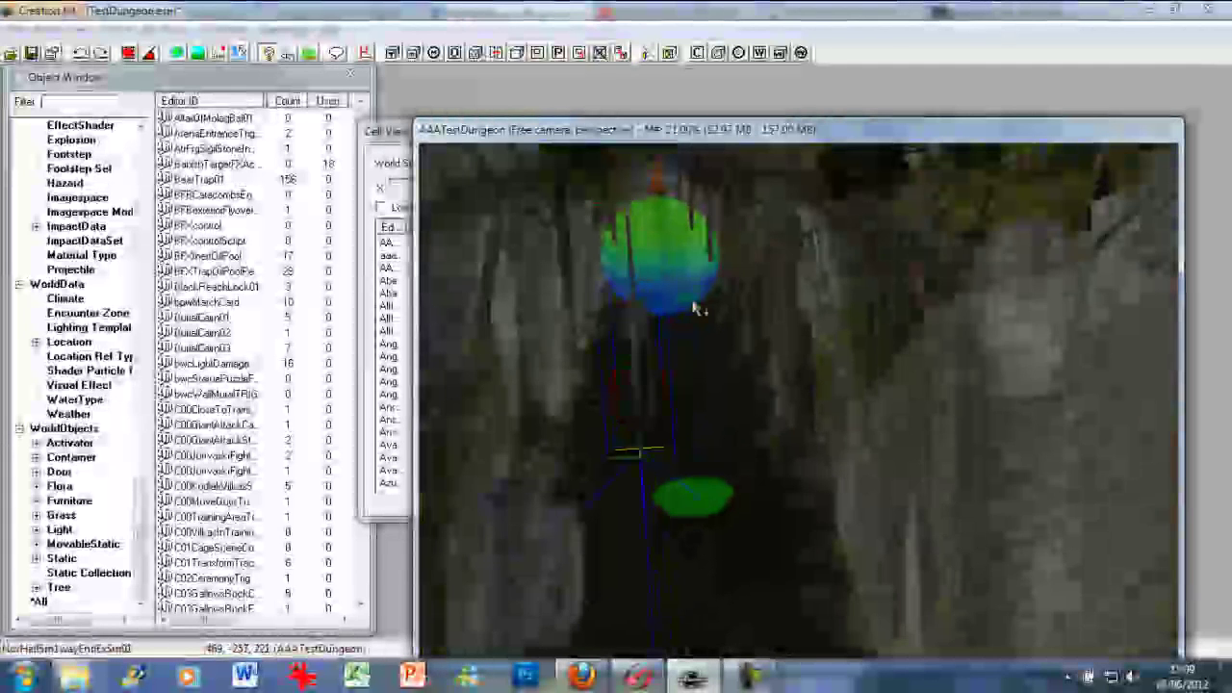
{"action": "left_click_drag", "start_coordinate": [636, 392], "coordinate": [622, 208]}
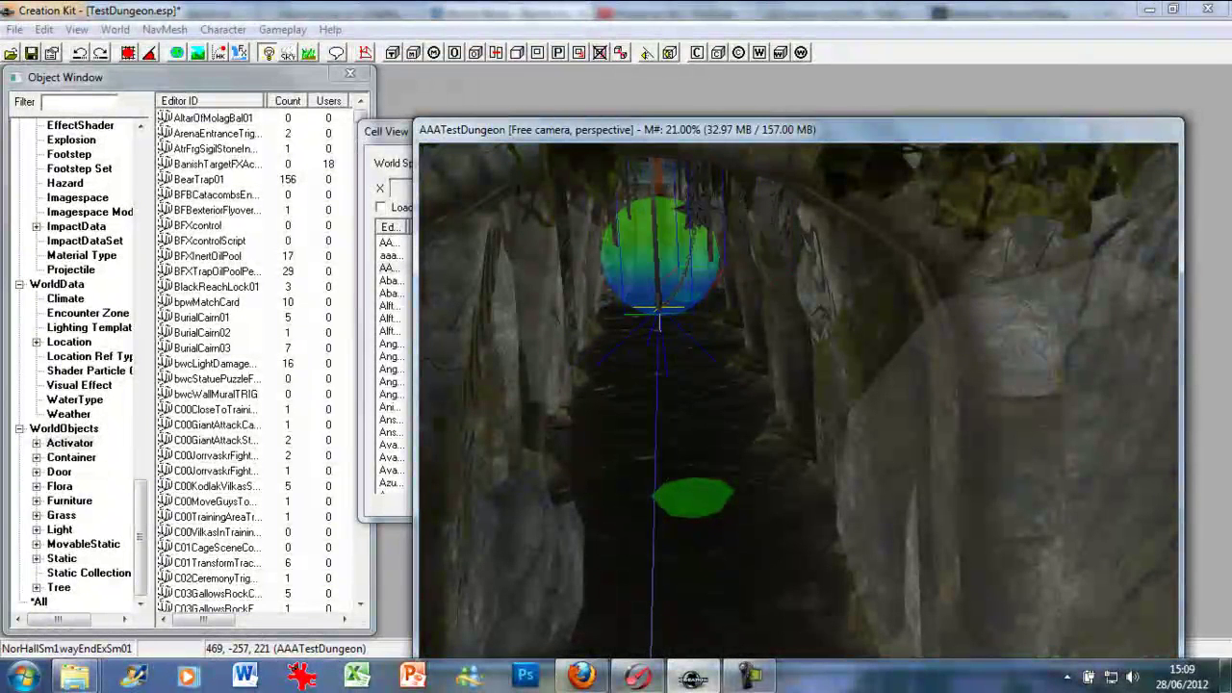
{"action": "left_click_drag", "start_coordinate": [657, 318], "coordinate": [615, 322]}
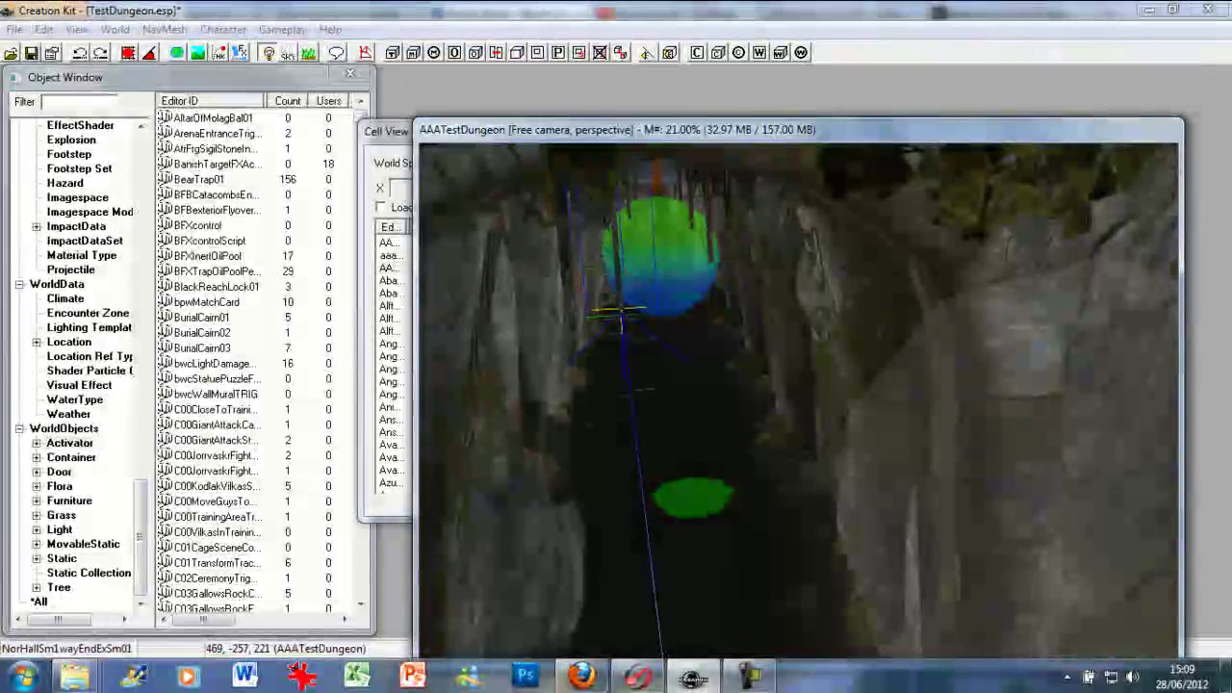
{"action": "left_click_drag", "start_coordinate": [620, 274], "coordinate": [659, 322]}
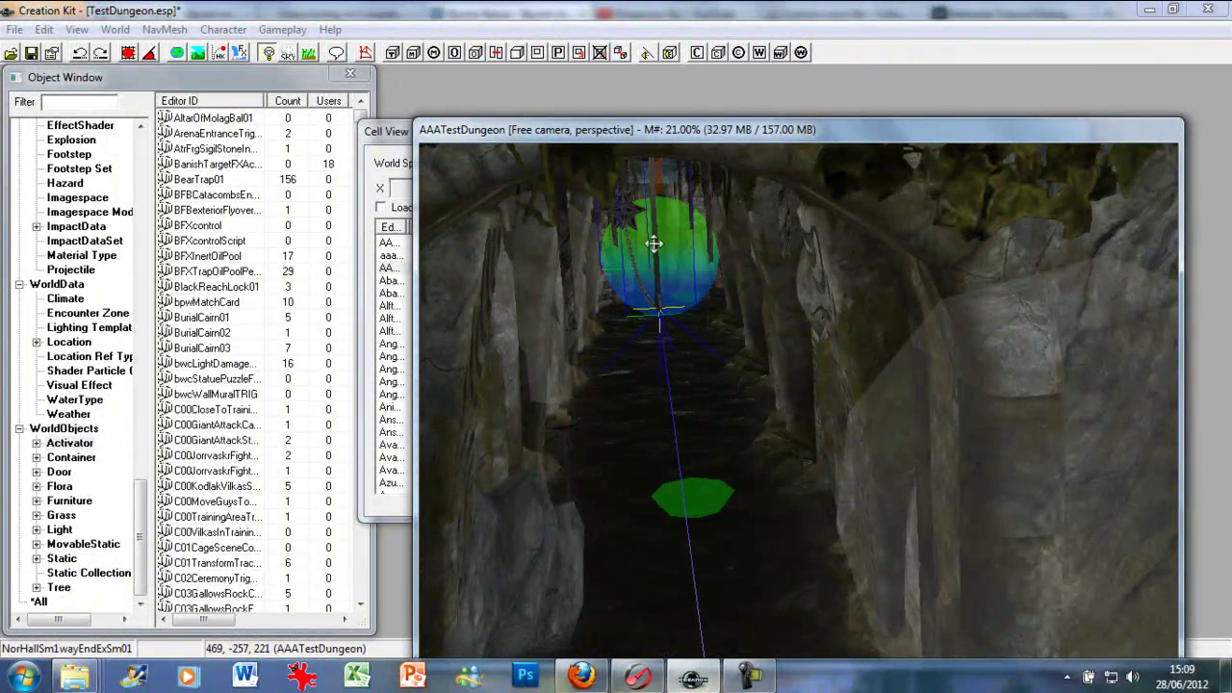
Step: Try rotating and moving the mace trap with angle snapping switched on, undo the changes, and switch snapping off again
{"action": "key", "text": "w"}
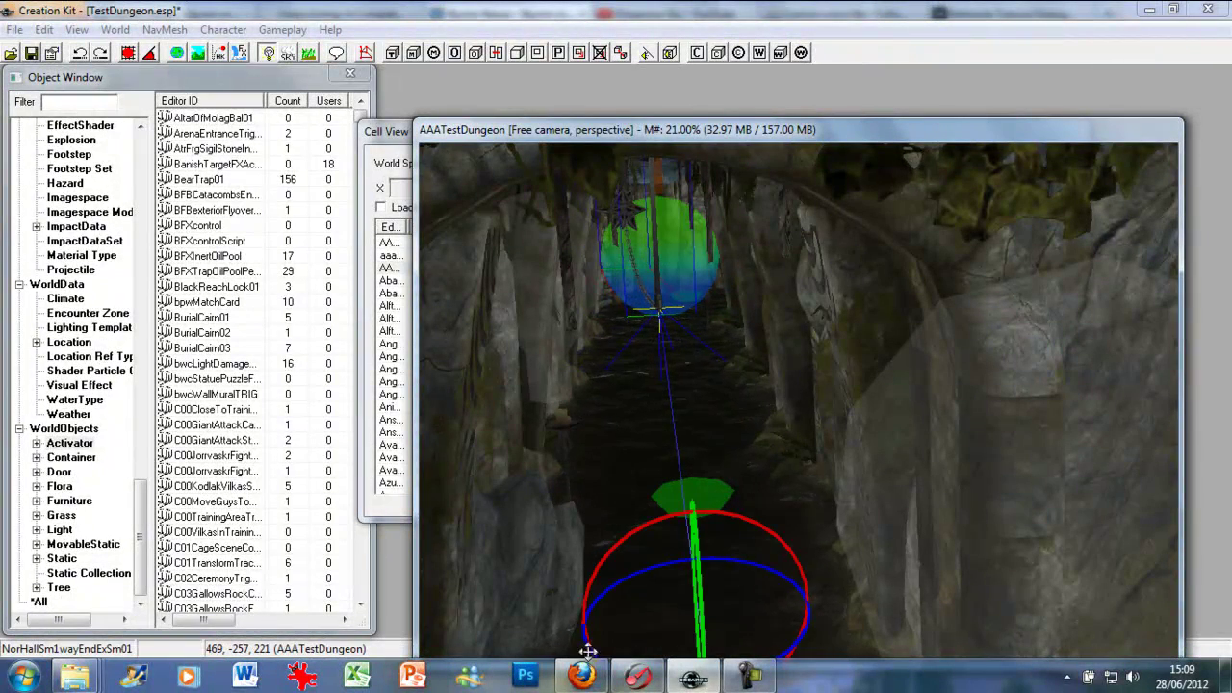
{"action": "left_click_drag", "start_coordinate": [627, 578], "coordinate": [587, 588]}
{"action": "key", "text": "ctrl+z"}
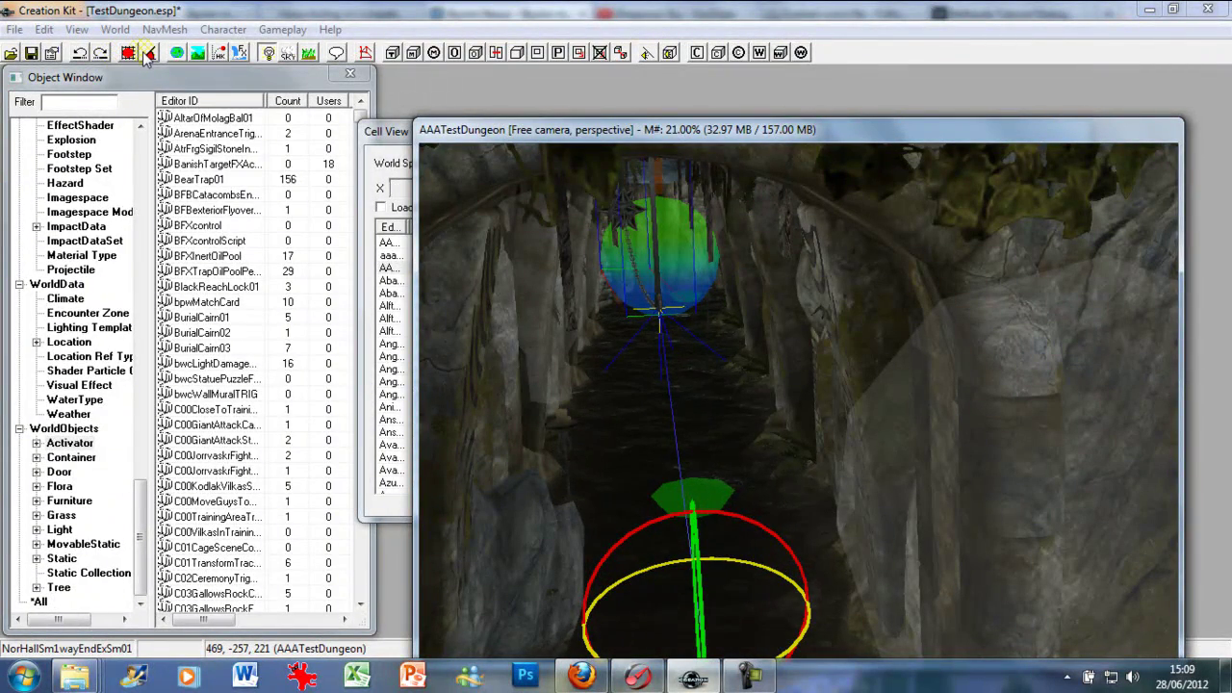
{"action": "left_click", "coordinate": [149, 54]}
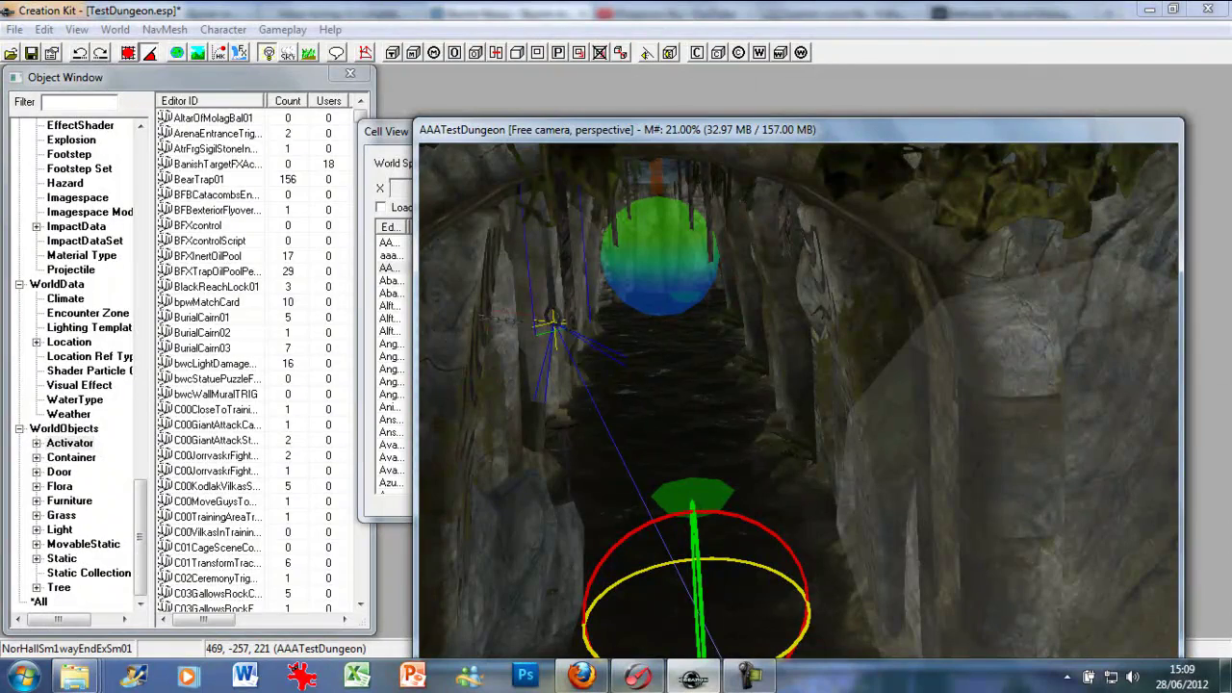
{"action": "left_click_drag", "start_coordinate": [664, 562], "coordinate": [712, 559]}
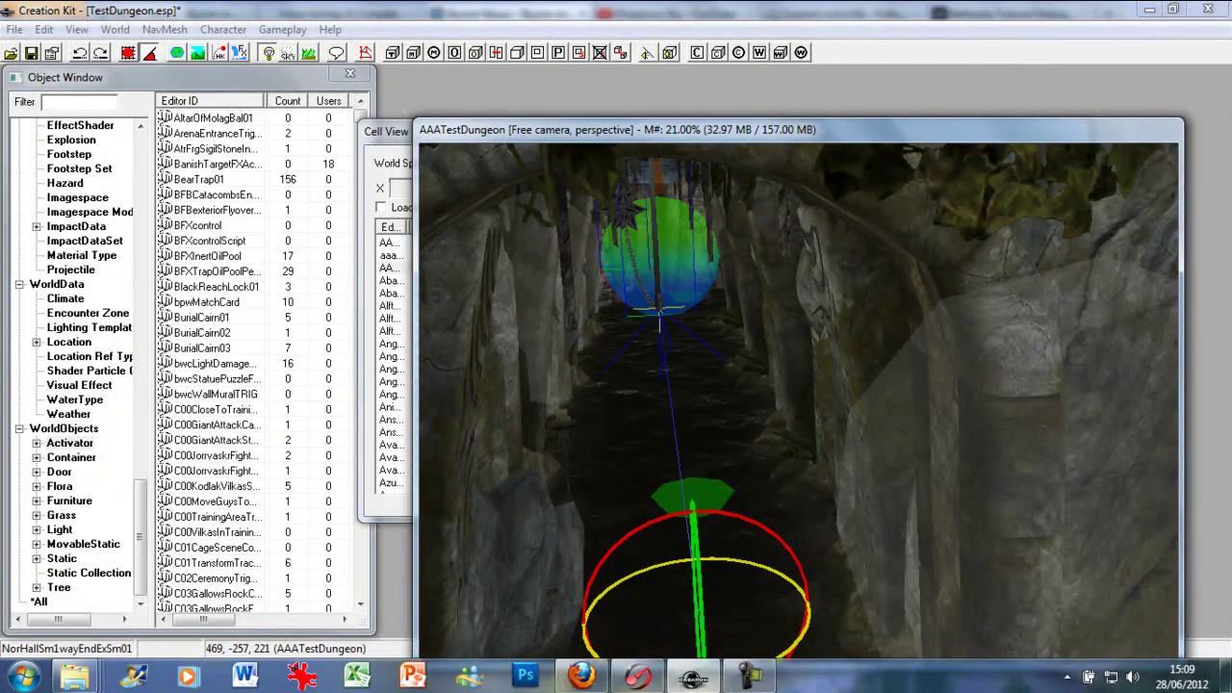
{"action": "left_click_drag", "start_coordinate": [661, 313], "coordinate": [765, 310]}
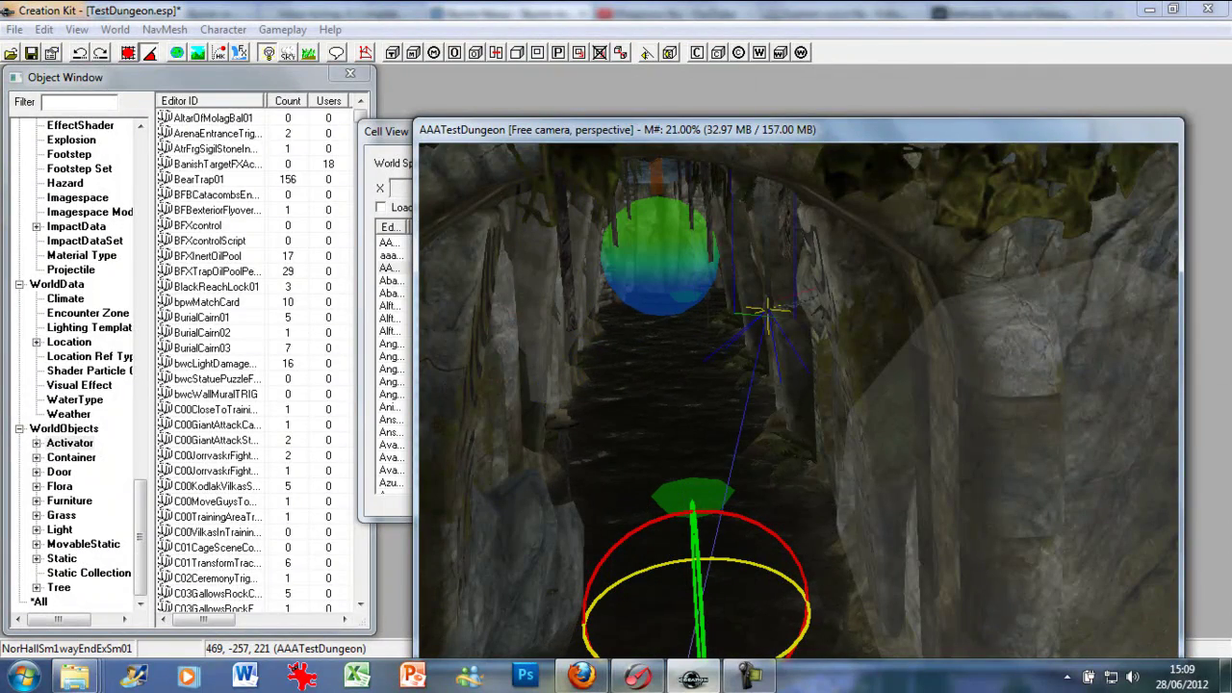
{"action": "key", "text": "ctrl+z"}
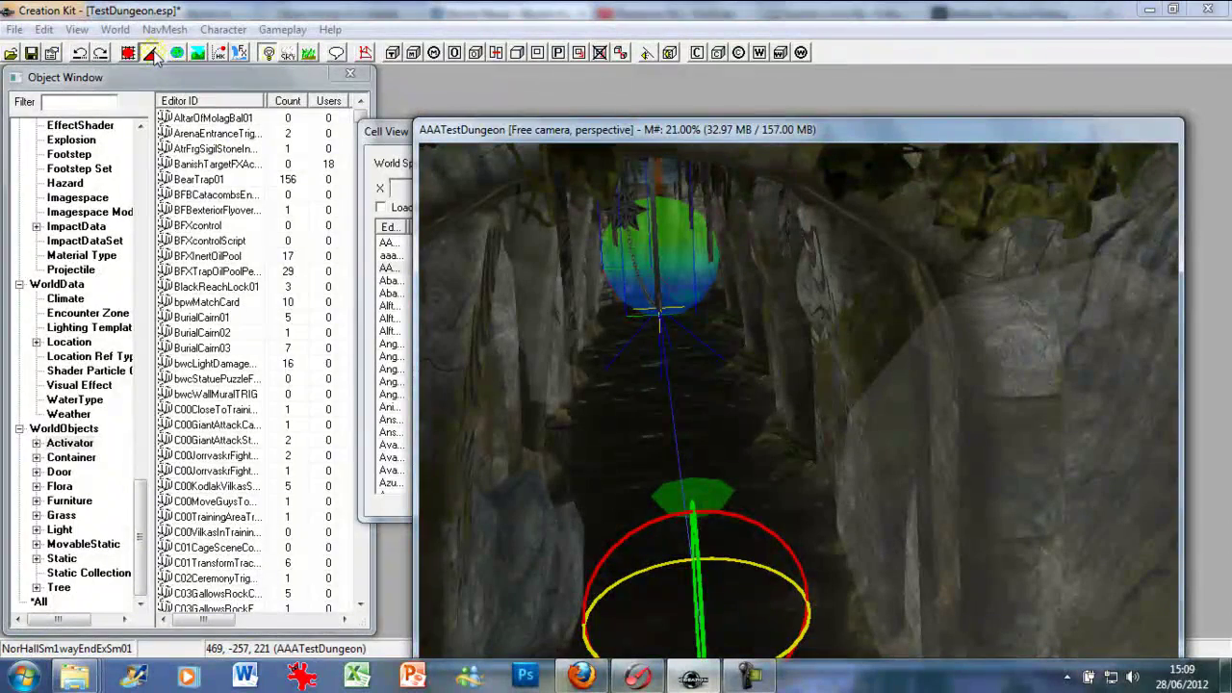
{"action": "left_click", "coordinate": [150, 52]}
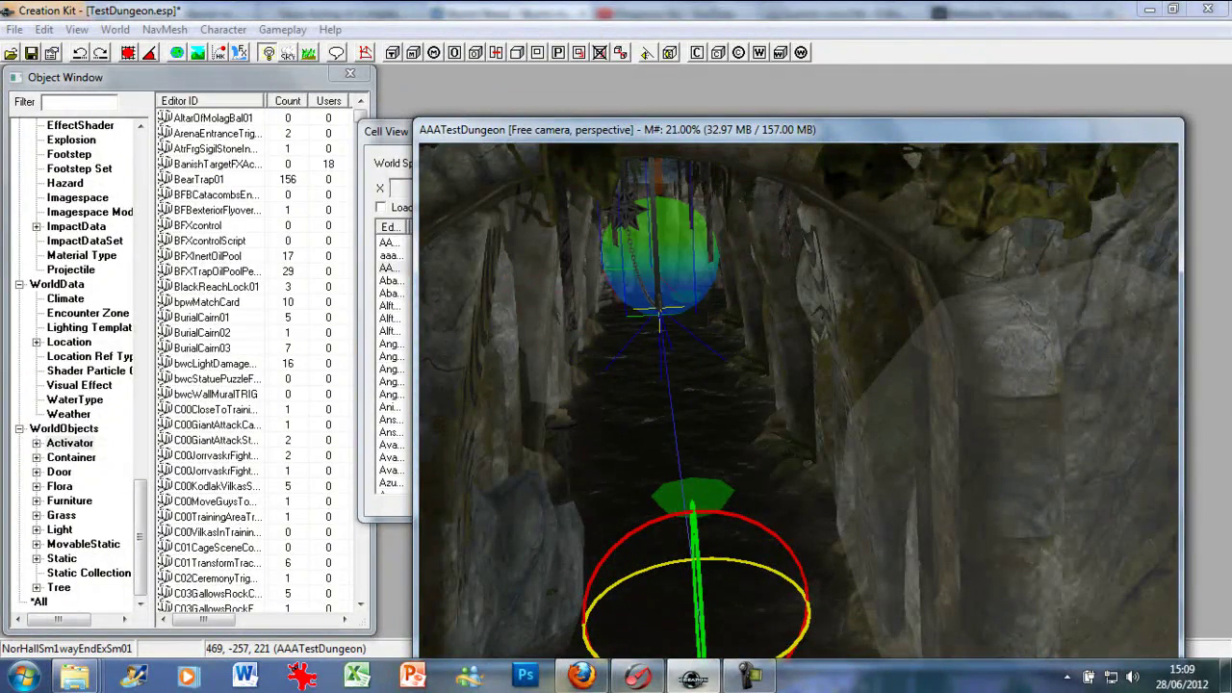
Step: Raise the TrapMace01 mace trap to the hallway ceiling and nudge it to the centre of the corridor
{"action": "mouse_move", "coordinate": [640, 572]}
{"action": "middle_mouse_down", "text": "shift"}
{"action": "mouse_move", "coordinate": [664, 521]}
{"action": "mouse_move", "coordinate": [648, 552]}
{"action": "middle_mouse_up", "text": "shift"}
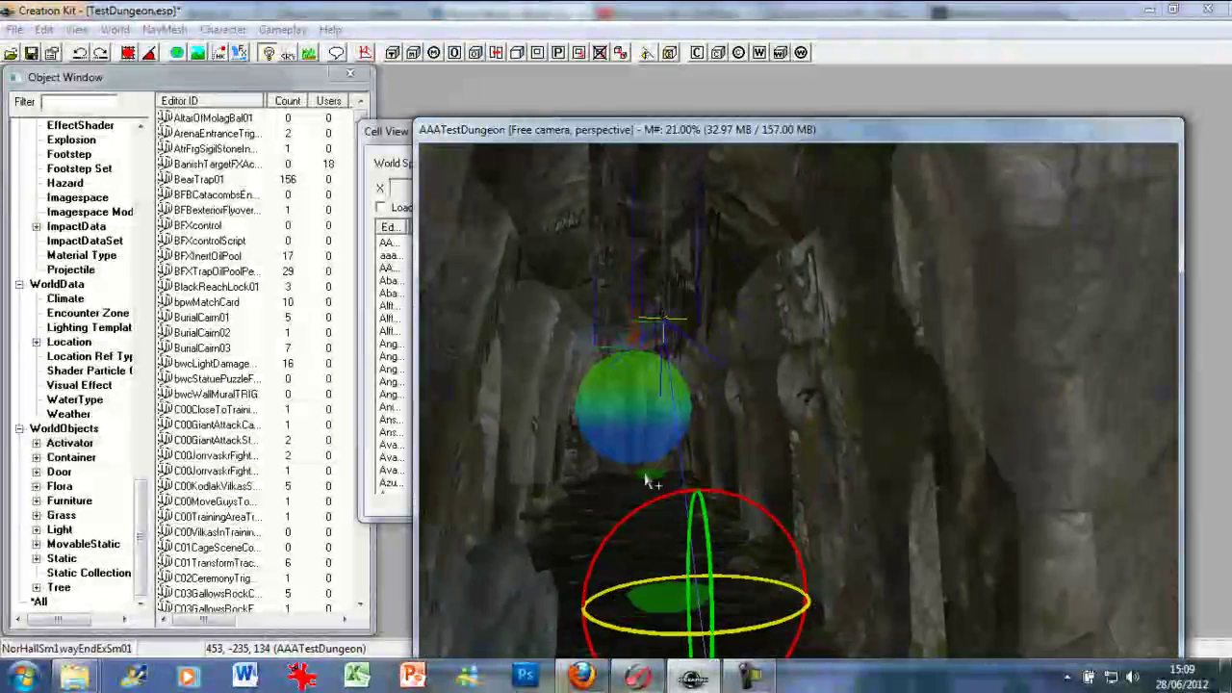
{"action": "key", "text": "w"}
{"action": "left_click_drag", "start_coordinate": [664, 307], "coordinate": [663, 252]}
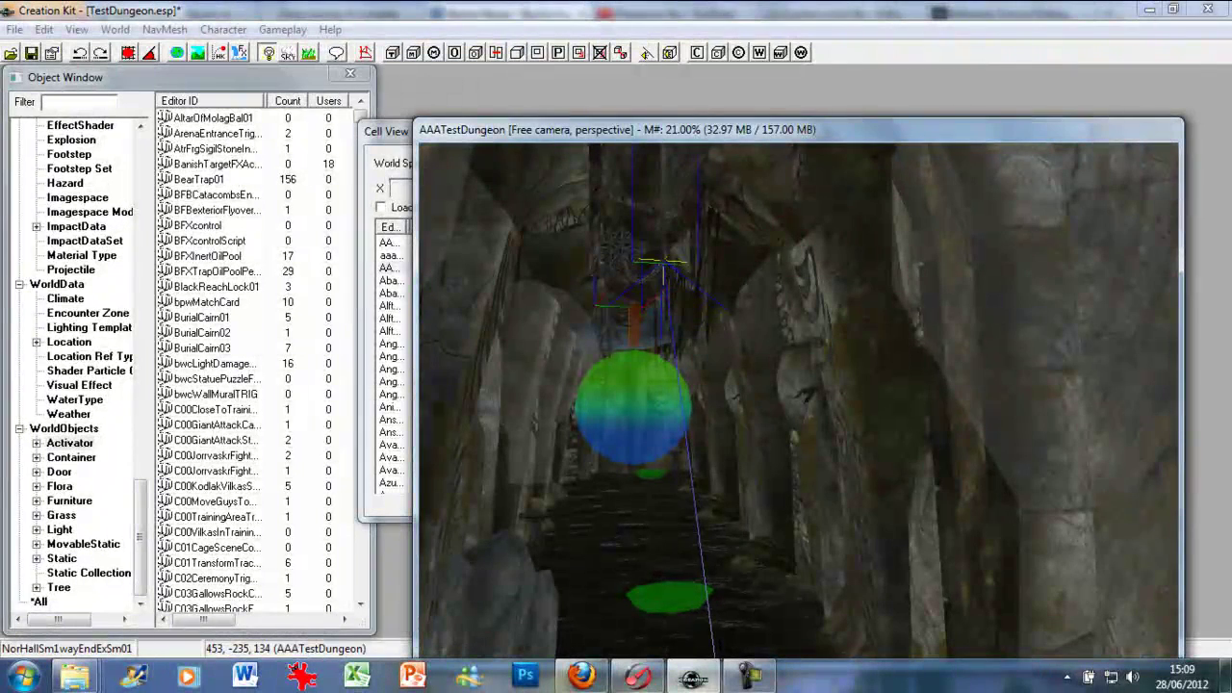
{"action": "left_click", "coordinate": [657, 215]}
{"action": "right_click", "coordinate": [657, 214]}
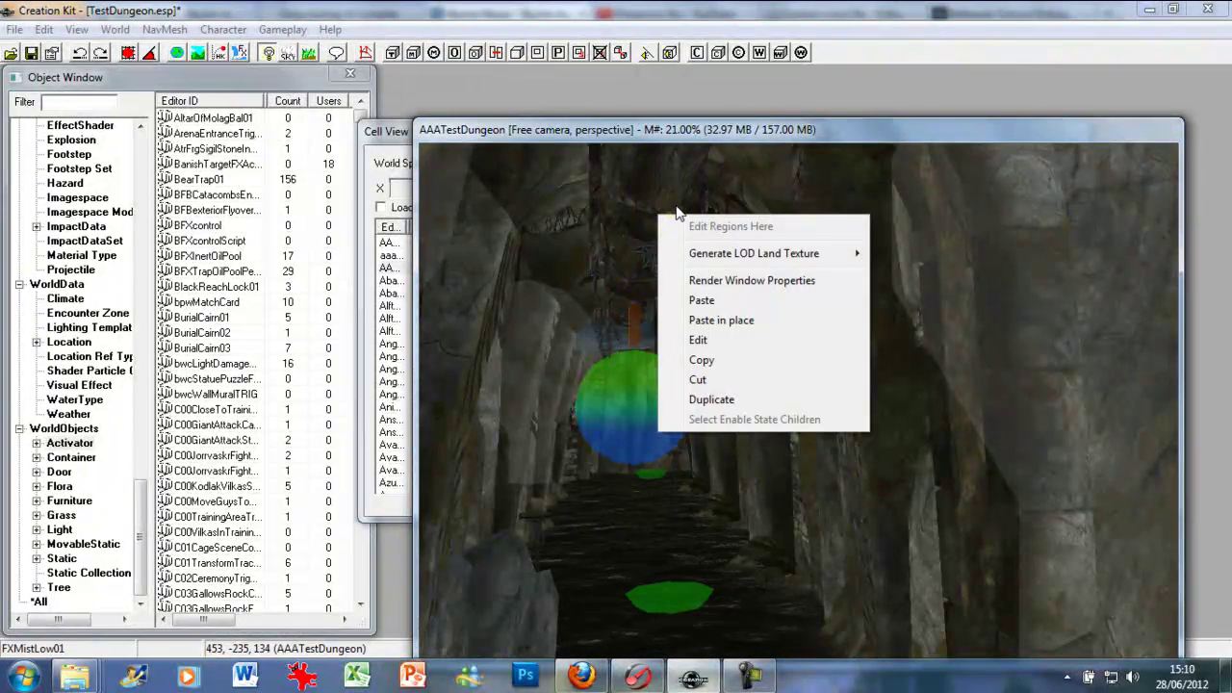
{"action": "left_click", "coordinate": [678, 206]}
{"action": "left_click", "coordinate": [677, 265]}
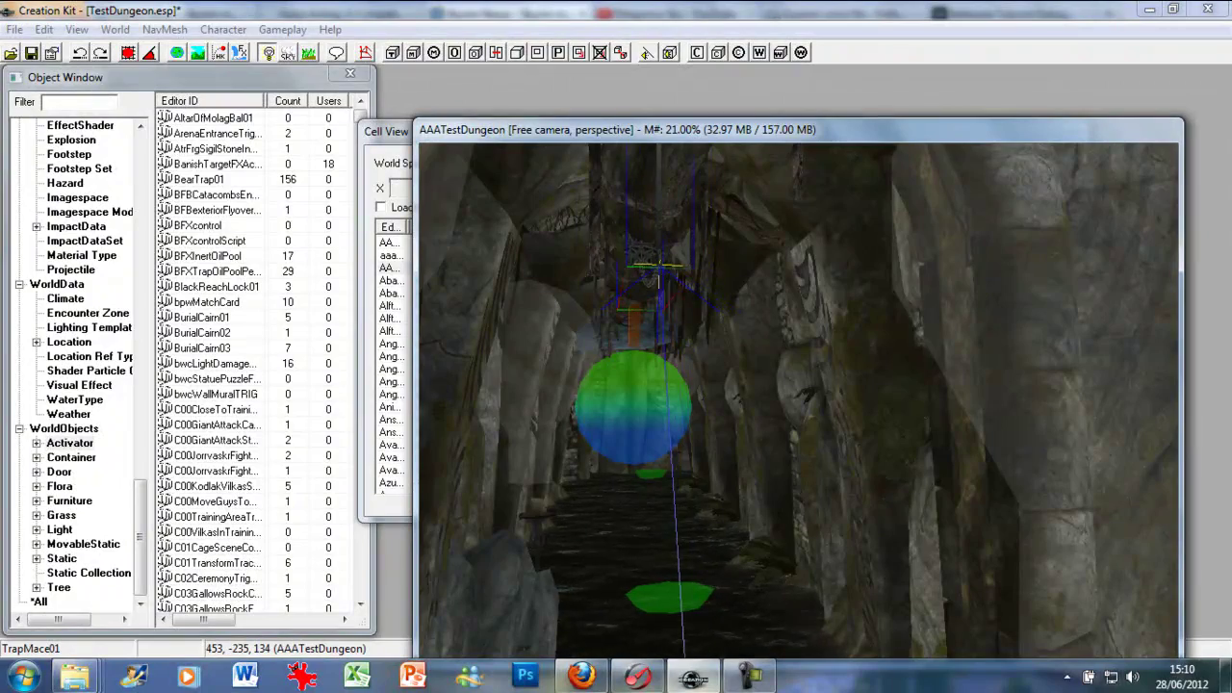
Step: Select the TrapTripwire01 reference in the AAATestDungeon object list
{"action": "mouse_move", "coordinate": [654, 203]}
{"action": "middle_mouse_down", "text": "shift"}
{"action": "mouse_move", "coordinate": [643, 183]}
{"action": "mouse_move", "coordinate": [644, 237]}
{"action": "mouse_move", "coordinate": [649, 214]}
{"action": "middle_mouse_up", "text": "shift"}
{"action": "scroll", "coordinate": [649, 214], "scroll_direction": "down", "scroll_amount": 1}
{"action": "scroll", "coordinate": [707, 364], "scroll_direction": "down", "scroll_amount": 2}
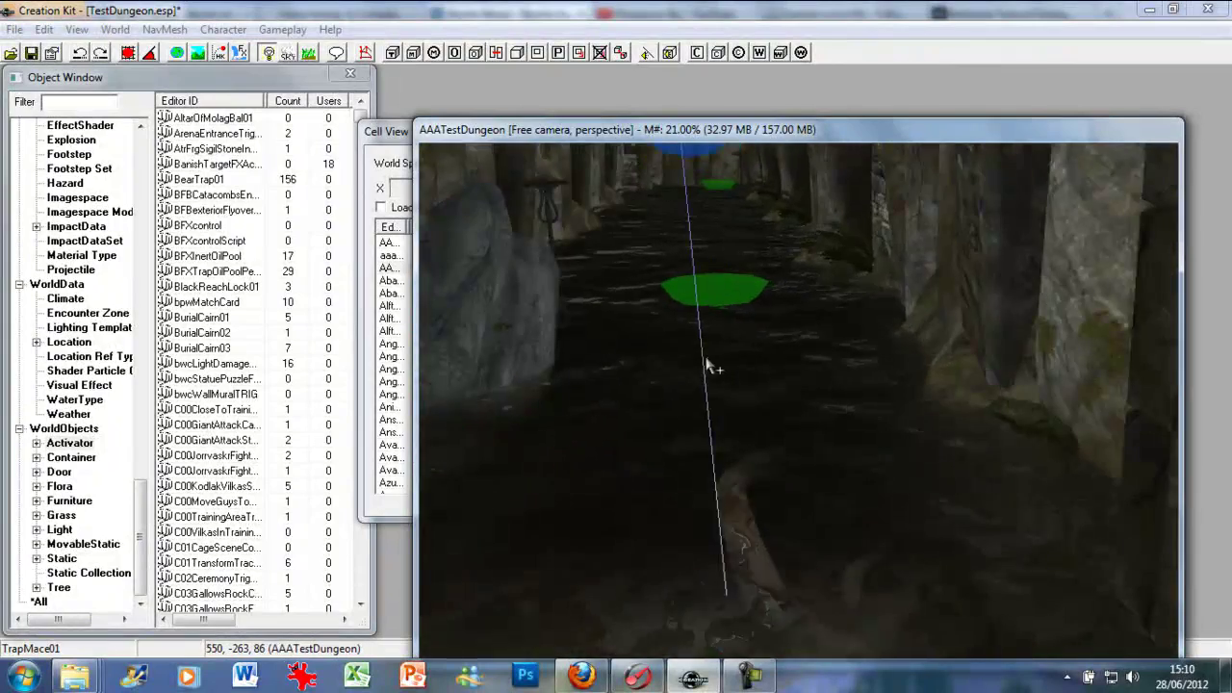
{"action": "scroll", "coordinate": [703, 363], "scroll_direction": "up", "scroll_amount": 5}
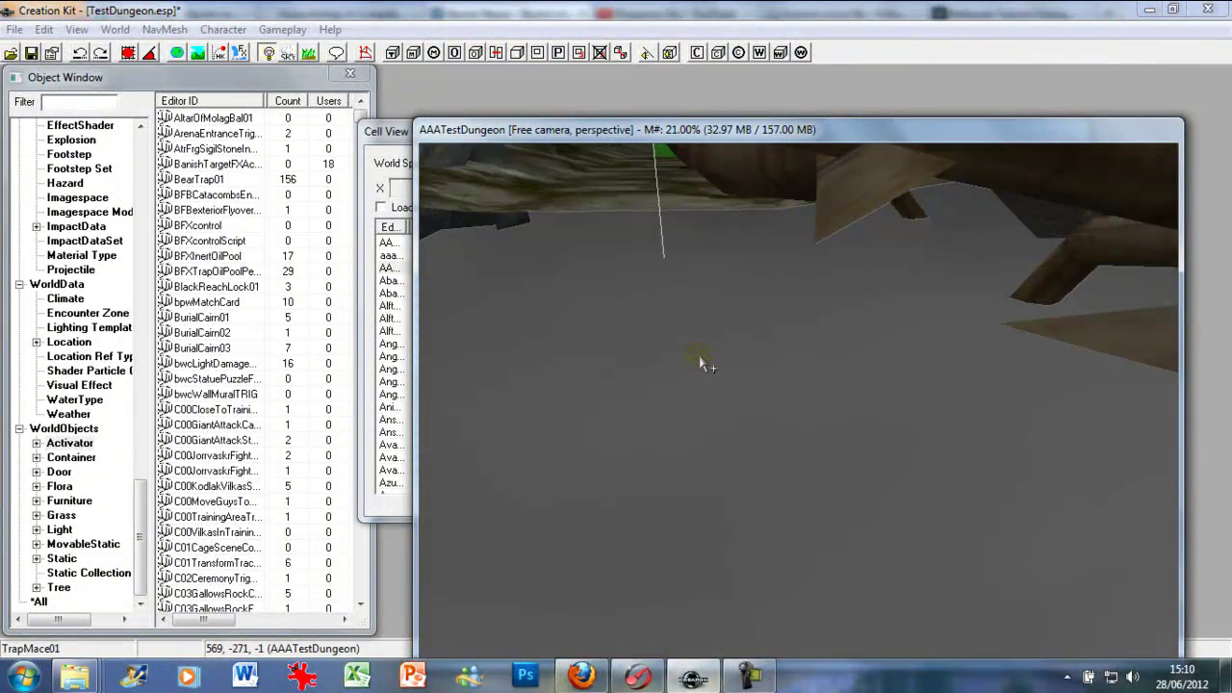
{"action": "scroll", "coordinate": [706, 361], "scroll_direction": "up", "scroll_amount": 3}
{"action": "scroll", "coordinate": [703, 360], "scroll_direction": "down", "scroll_amount": 8}
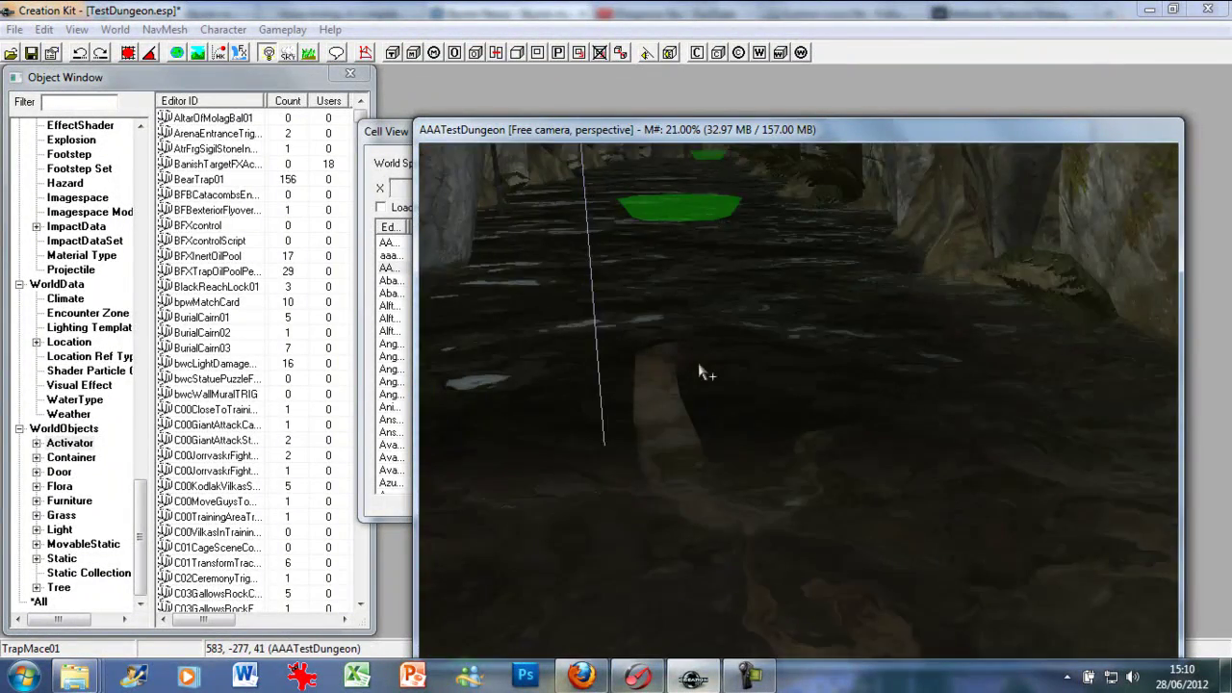
{"action": "left_click_drag", "start_coordinate": [1030, 135], "coordinate": [728, 201]}
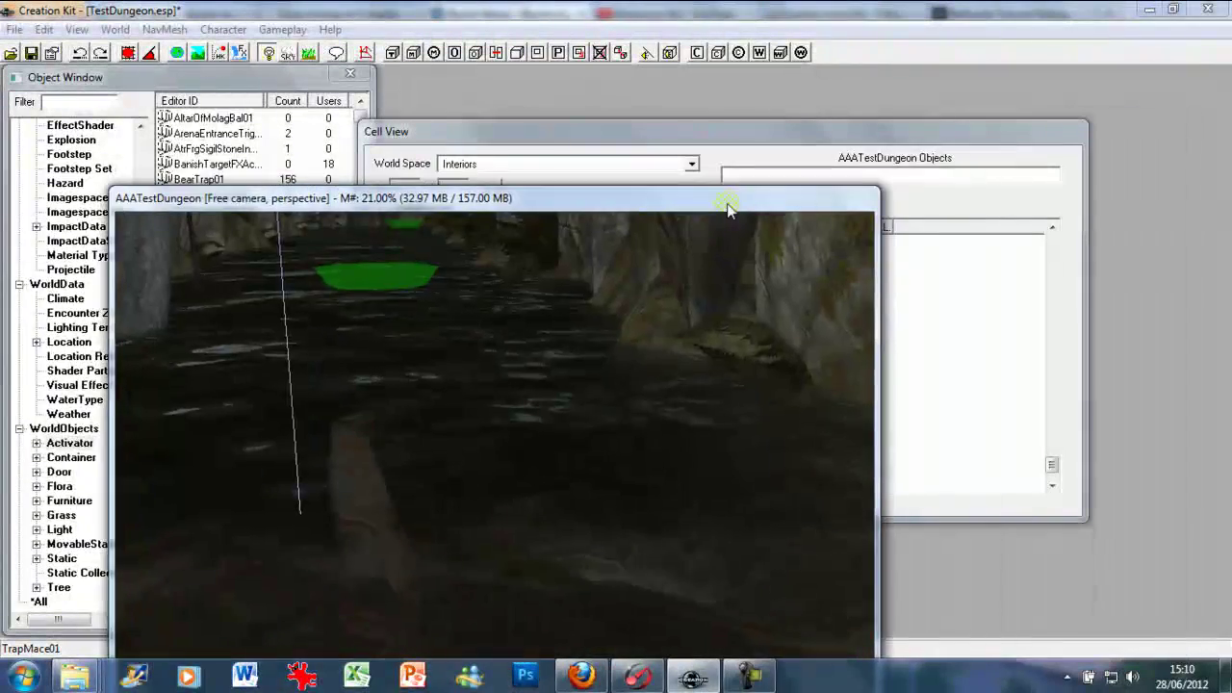
{"action": "left_click", "coordinate": [797, 132]}
{"action": "scroll", "coordinate": [779, 395], "scroll_direction": "down", "scroll_amount": 1}
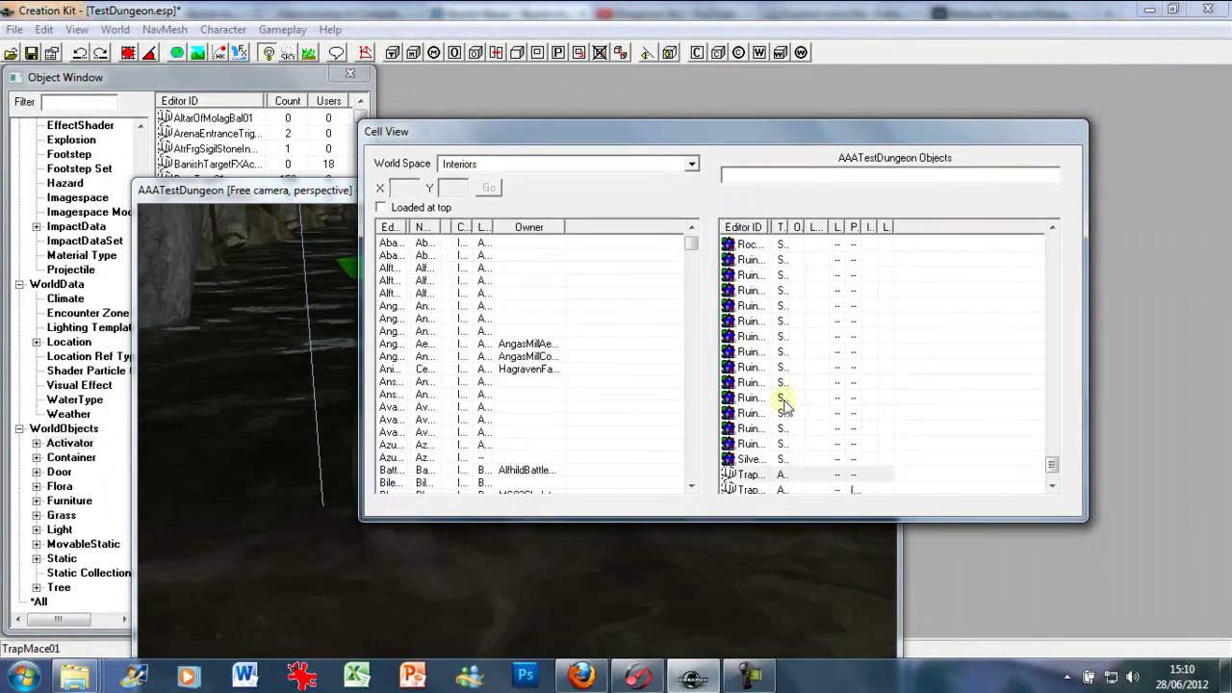
{"action": "scroll", "coordinate": [749, 501], "scroll_direction": "down", "scroll_amount": 2}
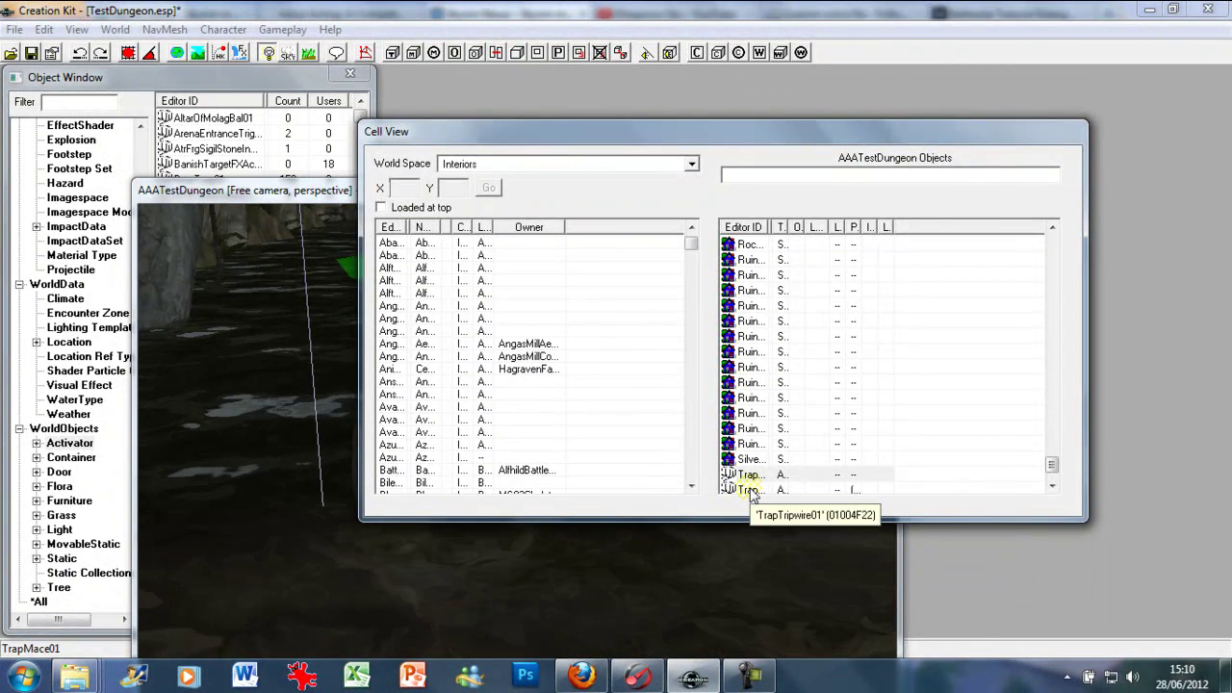
{"action": "scroll", "coordinate": [749, 493], "scroll_direction": "up", "scroll_amount": 3}
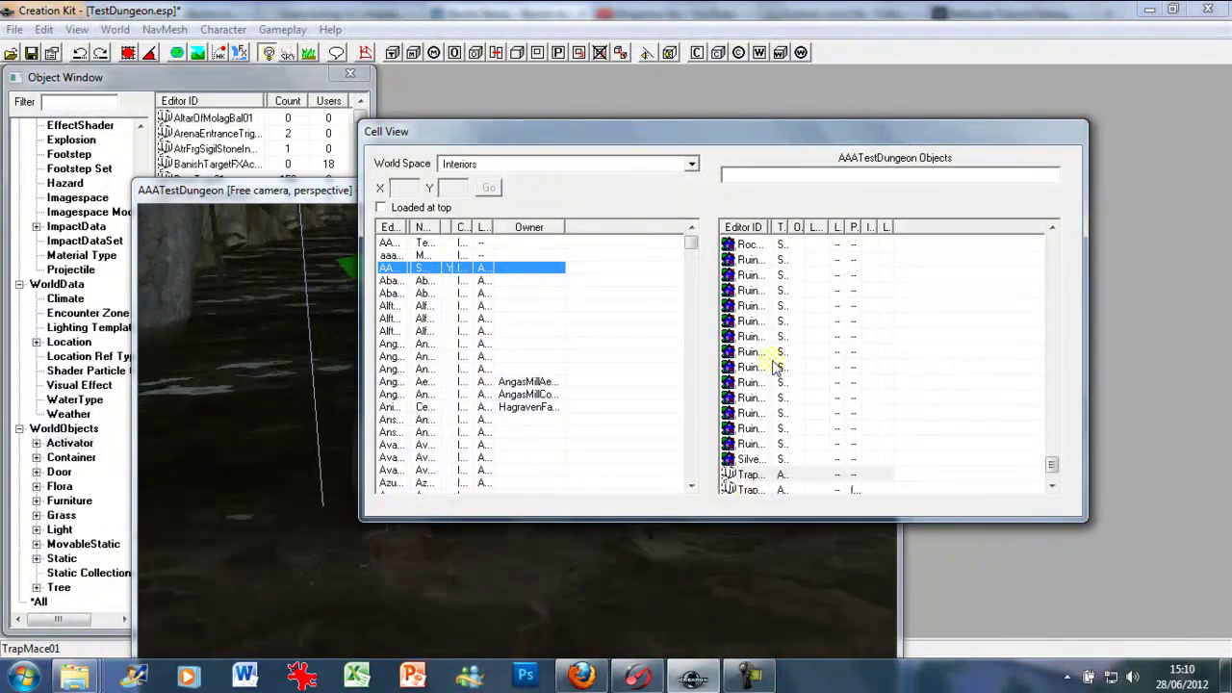
{"action": "left_click", "coordinate": [748, 491]}
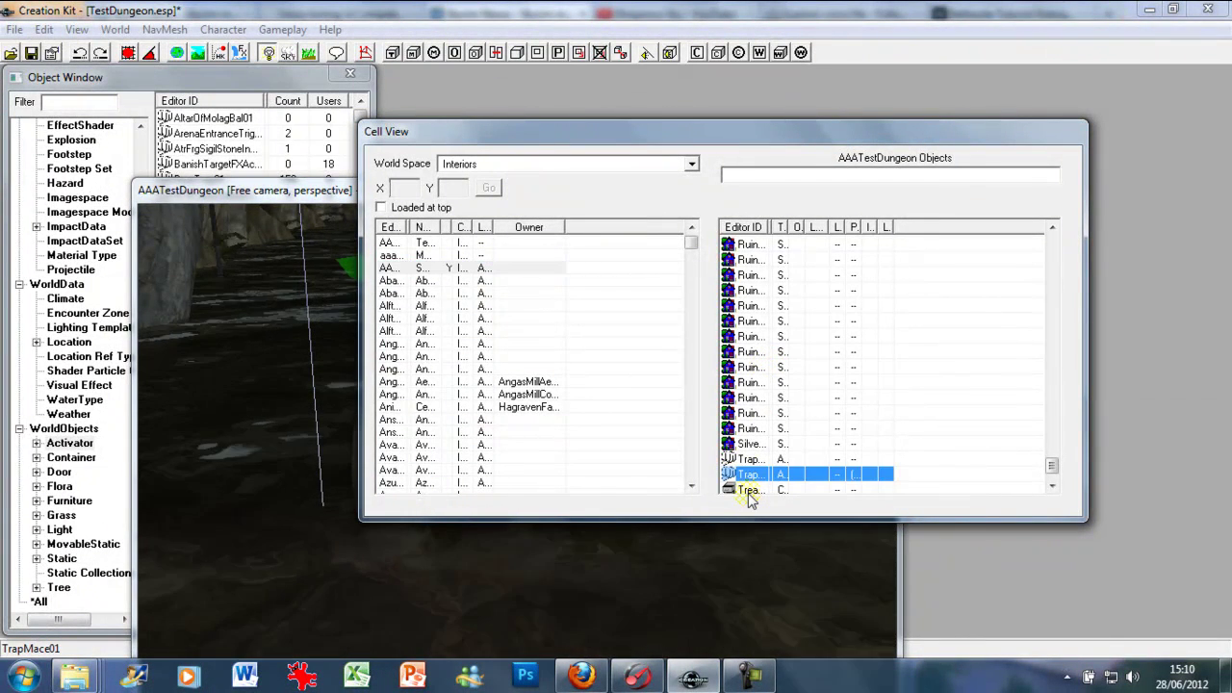
Step: Raise the tripwire just above the floor and position it across the hallway entrance with its ends at the side walls
{"action": "left_click", "coordinate": [342, 196]}
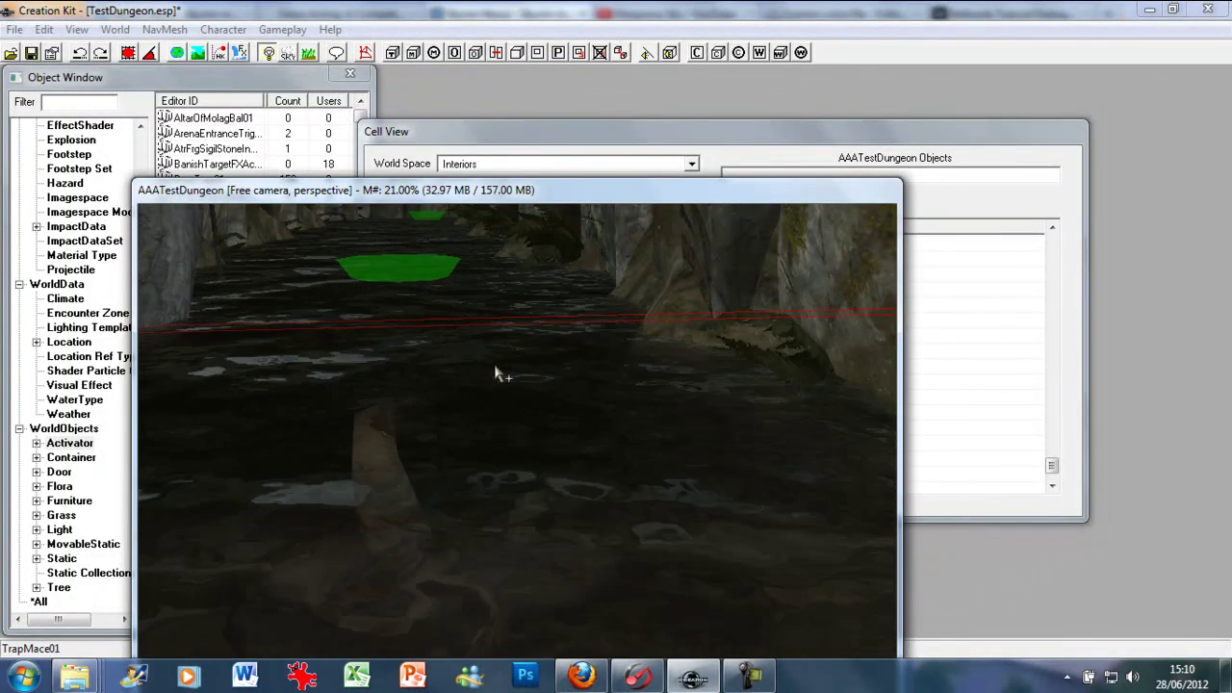
{"action": "scroll", "coordinate": [498, 372], "scroll_direction": "up", "scroll_amount": 2}
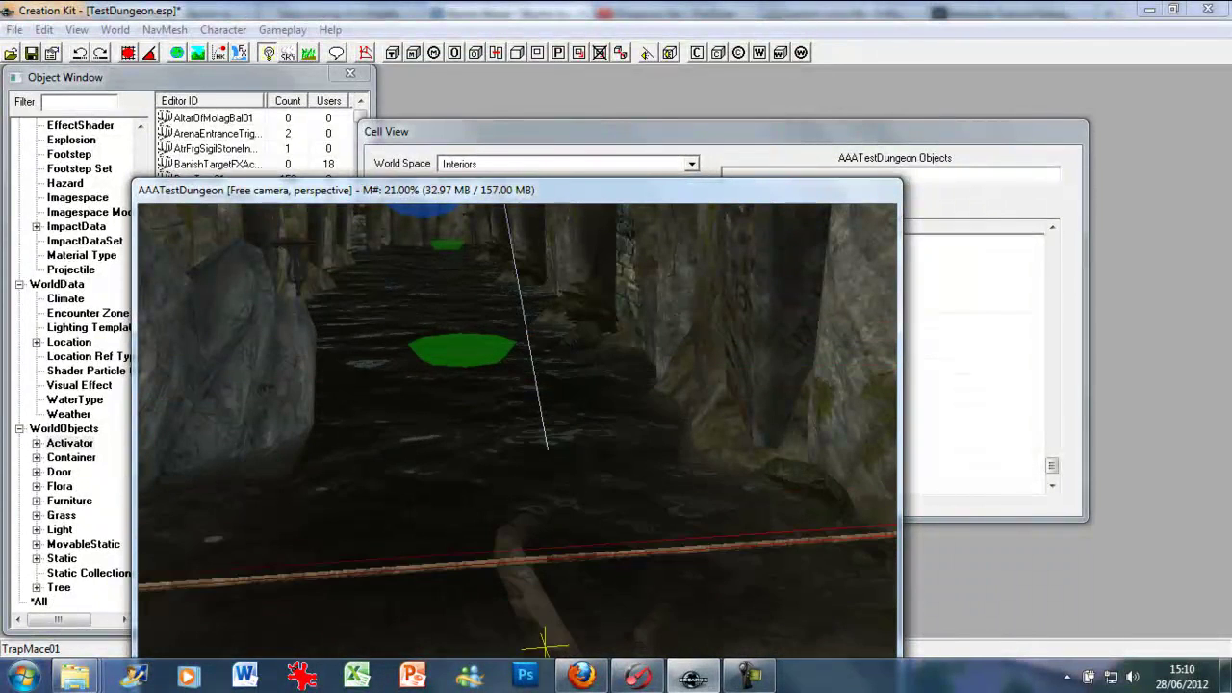
{"action": "middle_click_drag", "start_coordinate": [467, 605], "coordinate": [472, 600]}
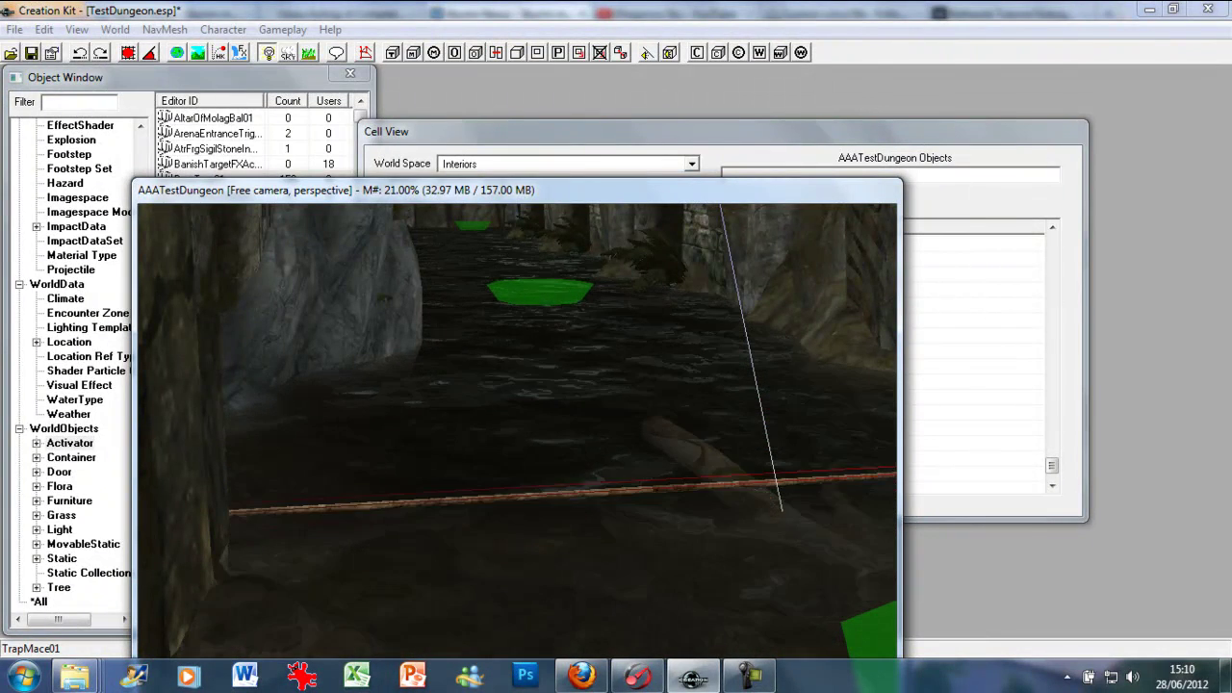
{"action": "mouse_move", "coordinate": [397, 486]}
{"action": "middle_mouse_down", "text": "shift"}
{"action": "mouse_move", "coordinate": [422, 460]}
{"action": "mouse_move", "coordinate": [401, 505]}
{"action": "mouse_move", "coordinate": [385, 501]}
{"action": "middle_mouse_up", "text": "shift"}
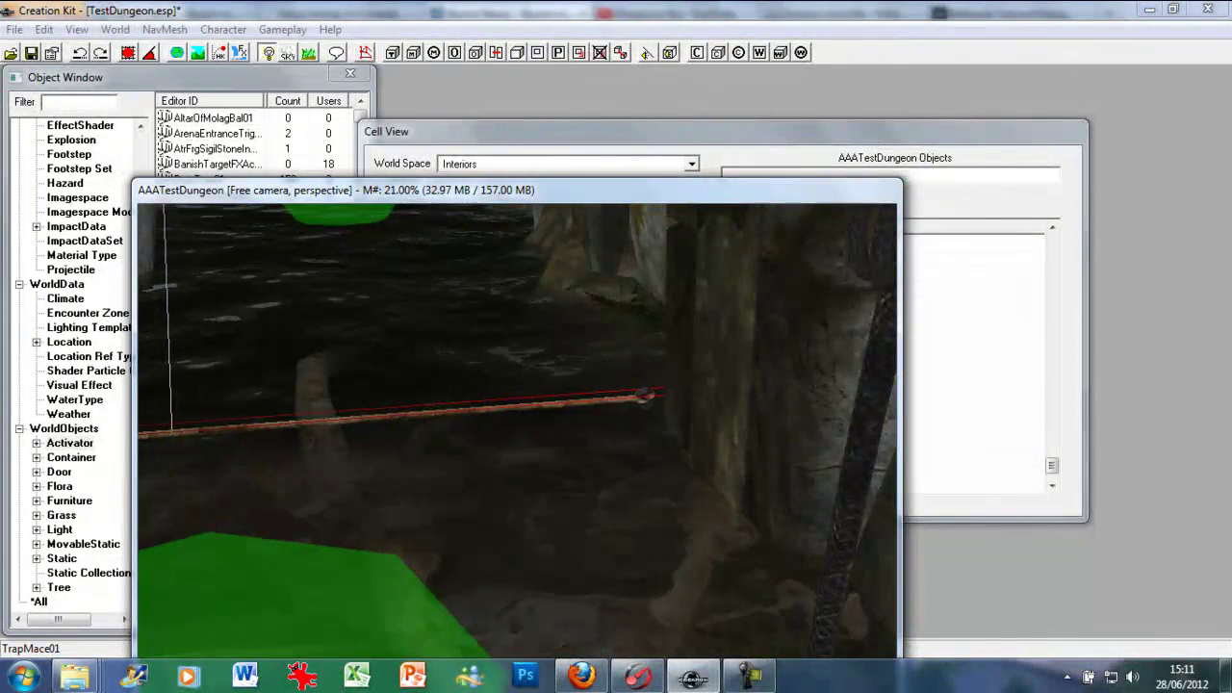
{"action": "middle_click_drag", "start_coordinate": [486, 383], "coordinate": [510, 406], "text": "shift"}
{"action": "mouse_move", "coordinate": [528, 488]}
{"action": "middle_mouse_down"}
{"action": "mouse_move", "coordinate": [508, 491]}
{"action": "mouse_move", "coordinate": [528, 491]}
{"action": "middle_mouse_up"}
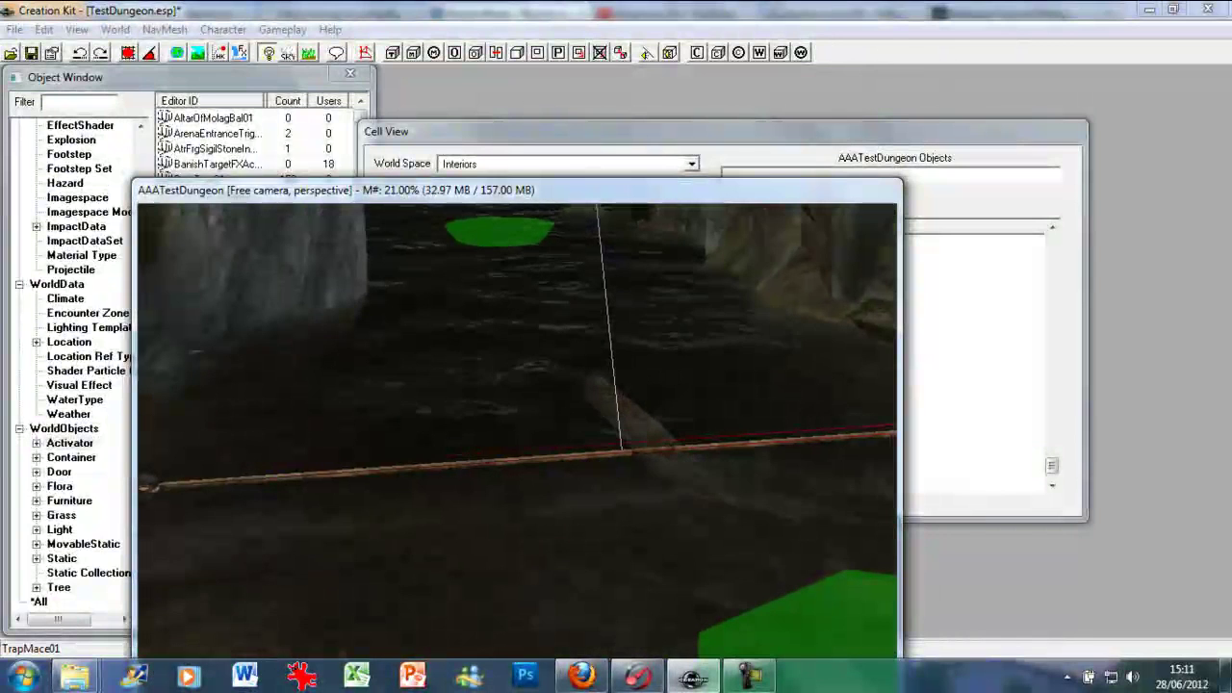
Step: Look over the dungeon around the trapped hallway and save the TestDungeon.esp plugin
{"action": "scroll", "coordinate": [582, 423], "scroll_direction": "down", "scroll_amount": 5}
{"action": "middle_click_drag", "start_coordinate": [586, 405], "coordinate": [586, 563], "text": "shift"}
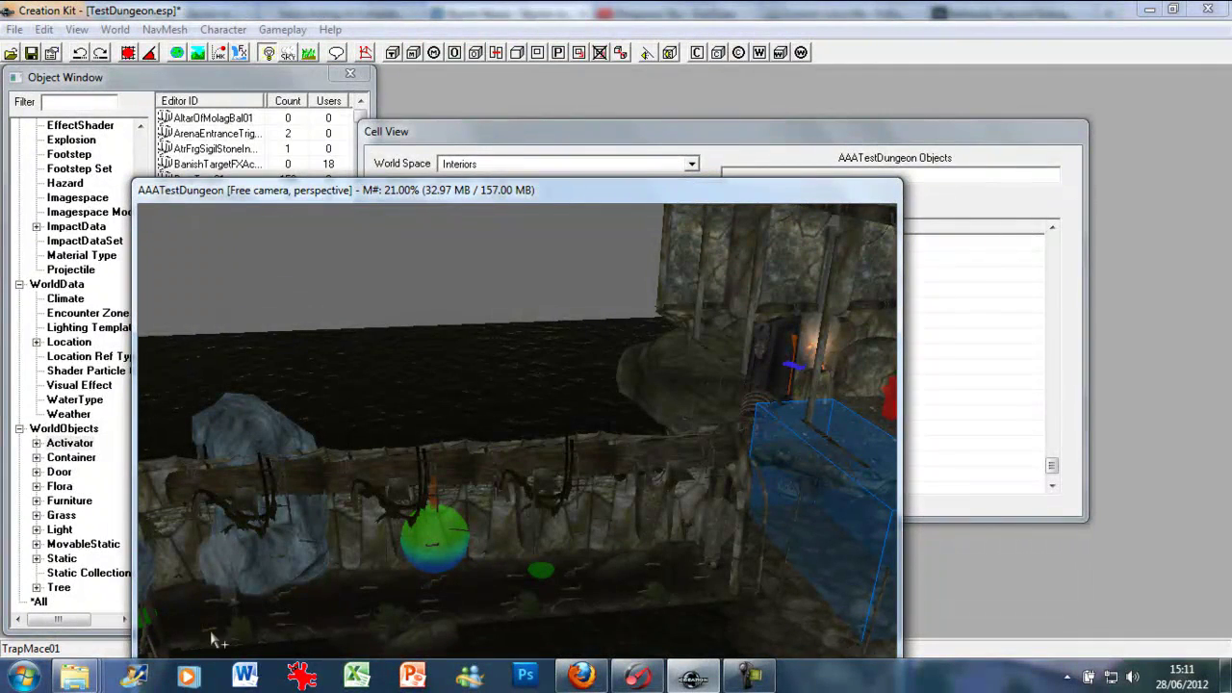
{"action": "middle_click_drag", "start_coordinate": [220, 631], "coordinate": [279, 553]}
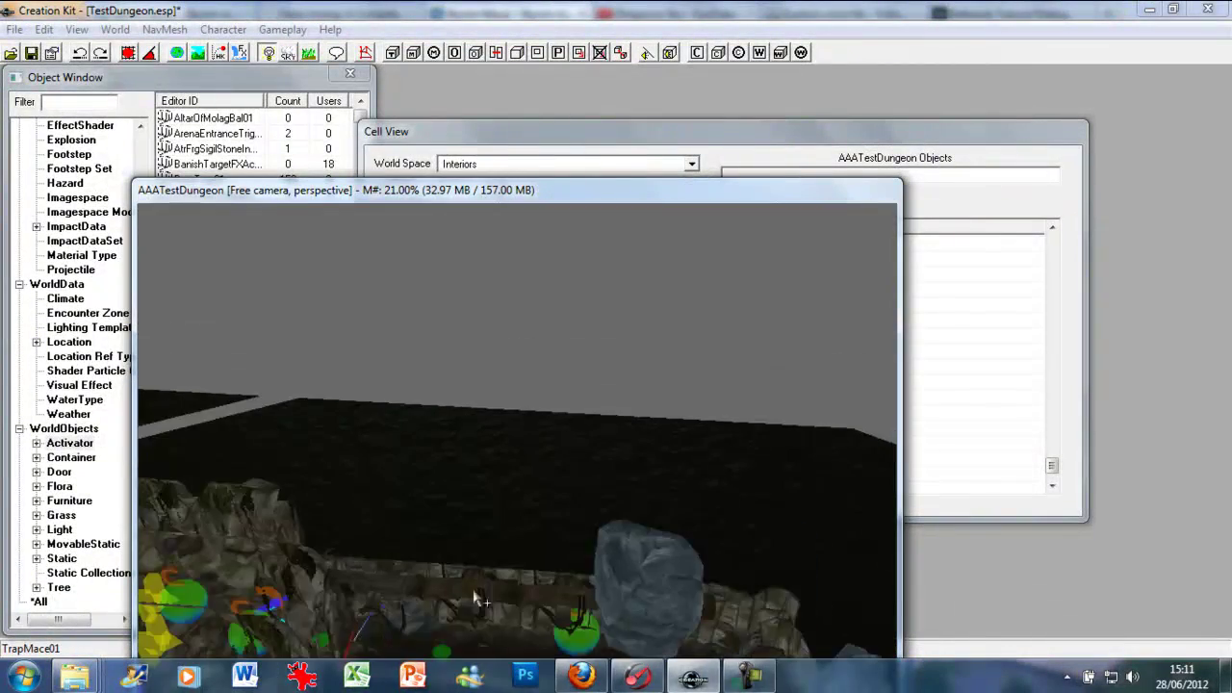
{"action": "scroll", "coordinate": [440, 614], "scroll_direction": "up", "scroll_amount": 4}
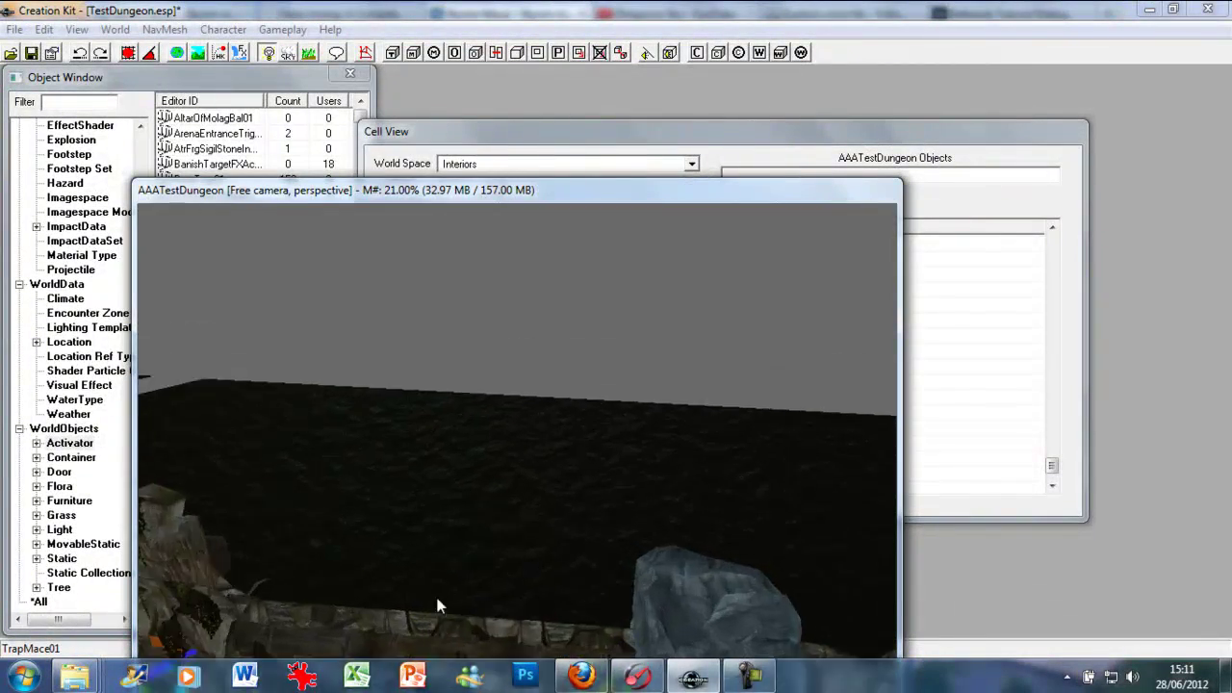
{"action": "middle_click_drag", "start_coordinate": [437, 605], "coordinate": [529, 562]}
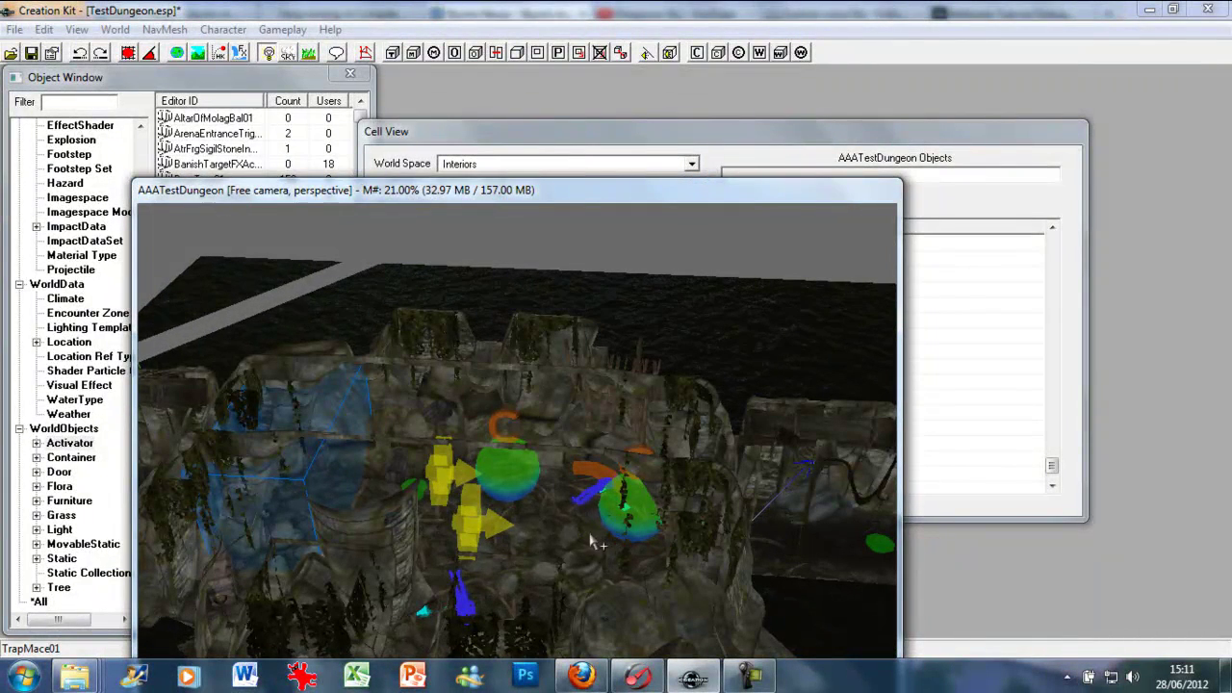
{"action": "middle_click_drag", "start_coordinate": [445, 533], "coordinate": [494, 523]}
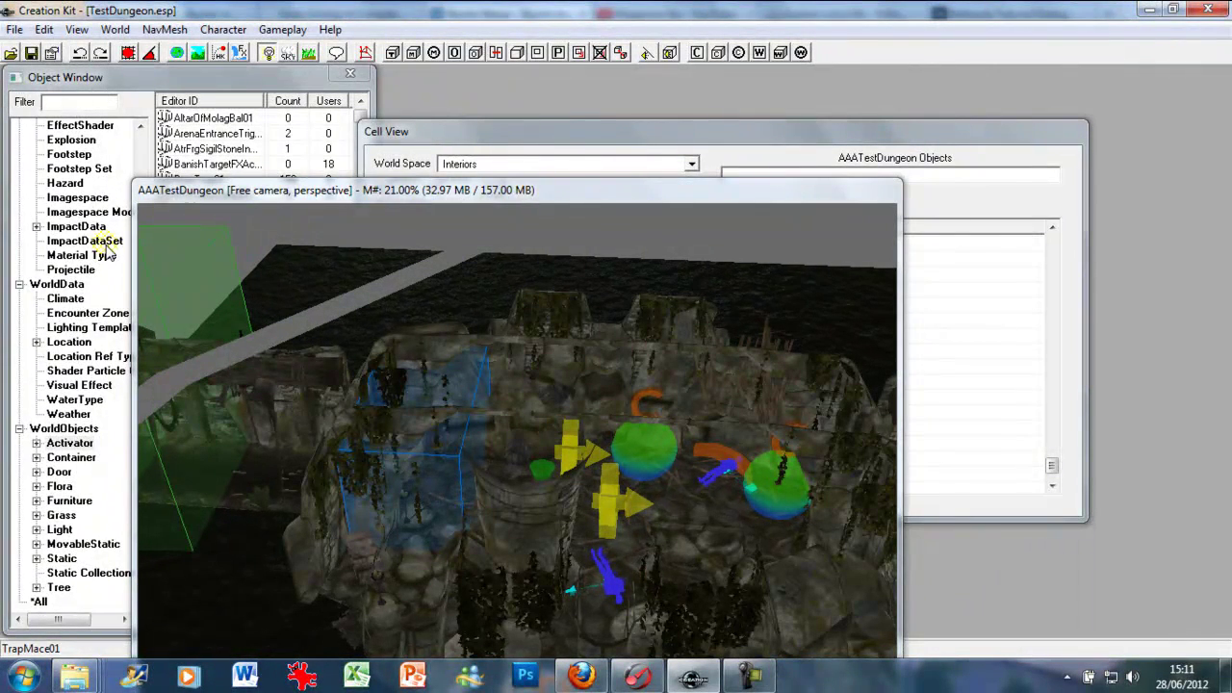
{"action": "left_click", "coordinate": [755, 676]}
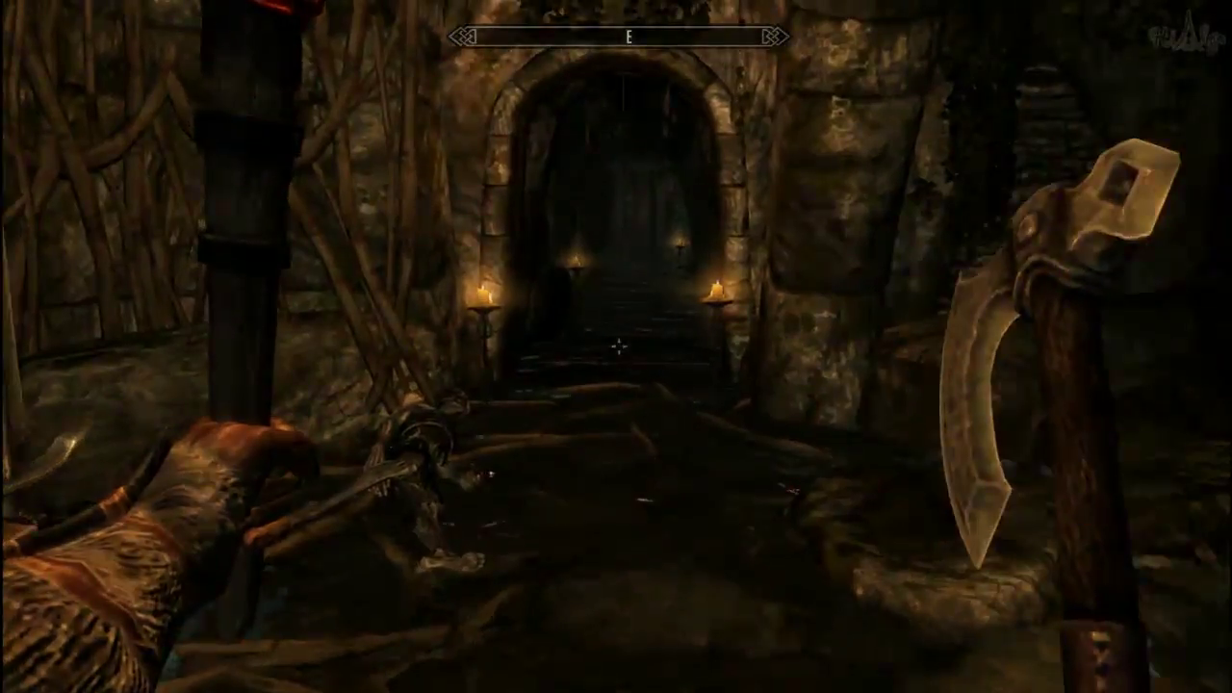
{"action": "key", "text": "w"}
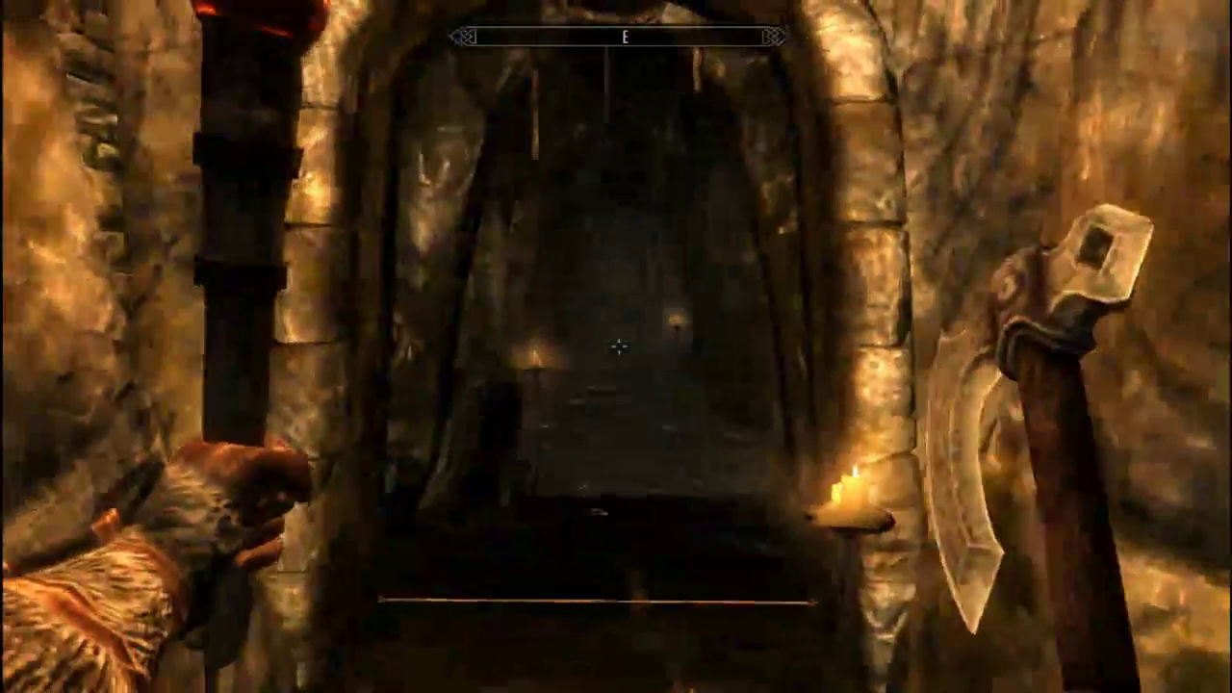